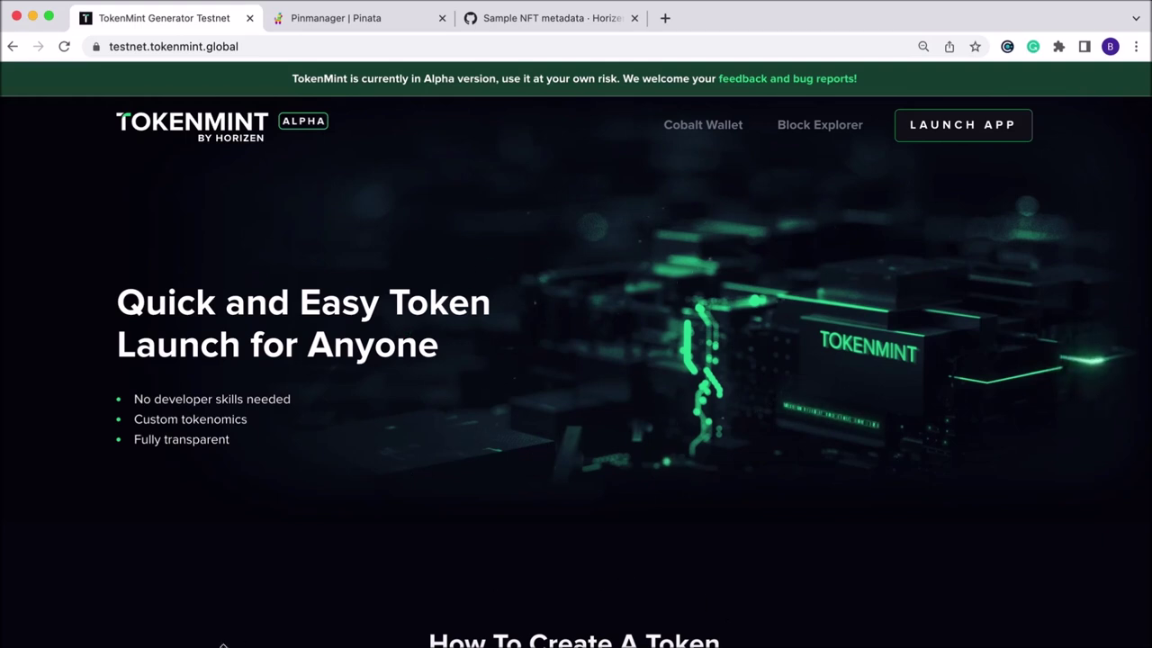
Rename grape.jpeg in Downloads to 'grape'.
click(141, 641)
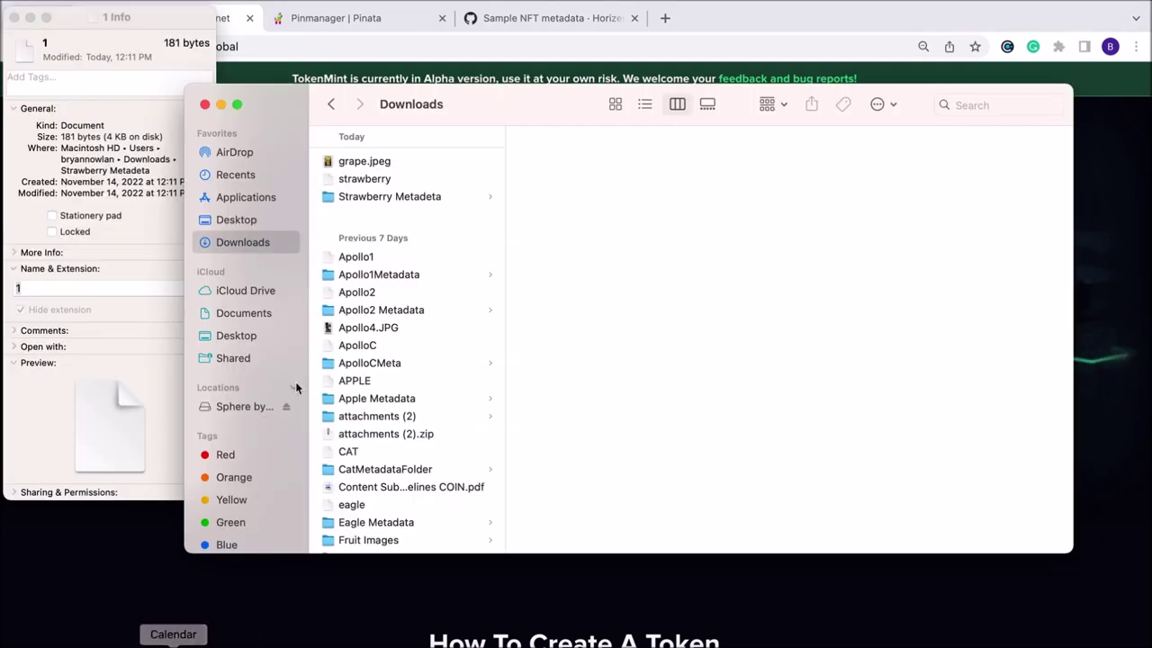
click(386, 163)
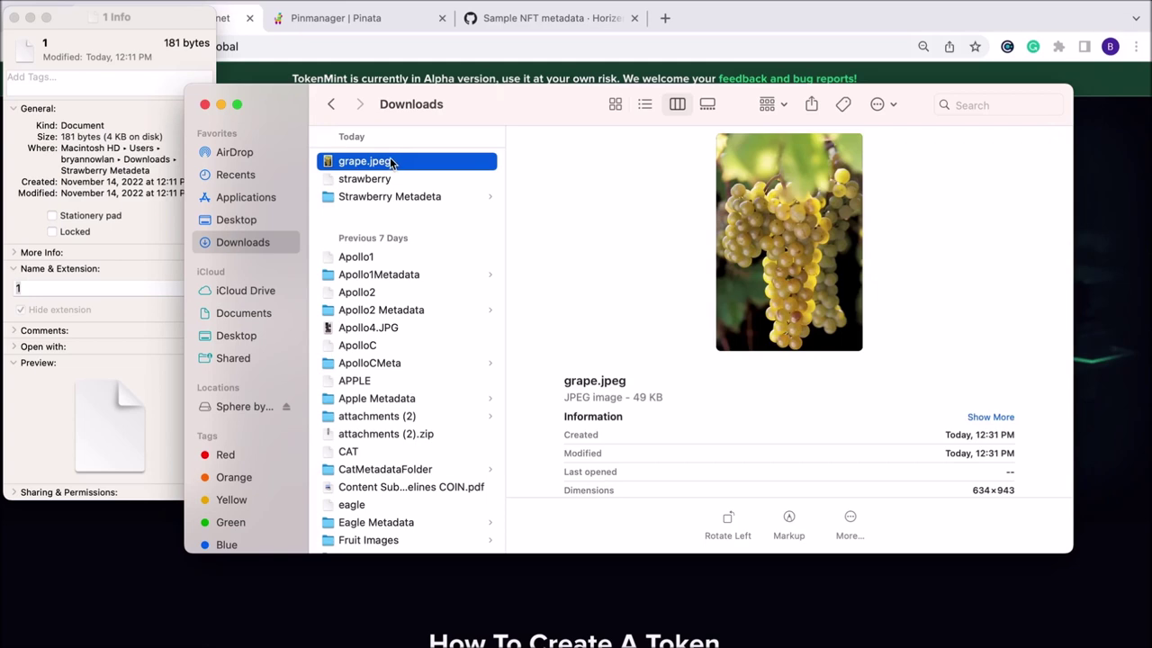
right_click(401, 163)
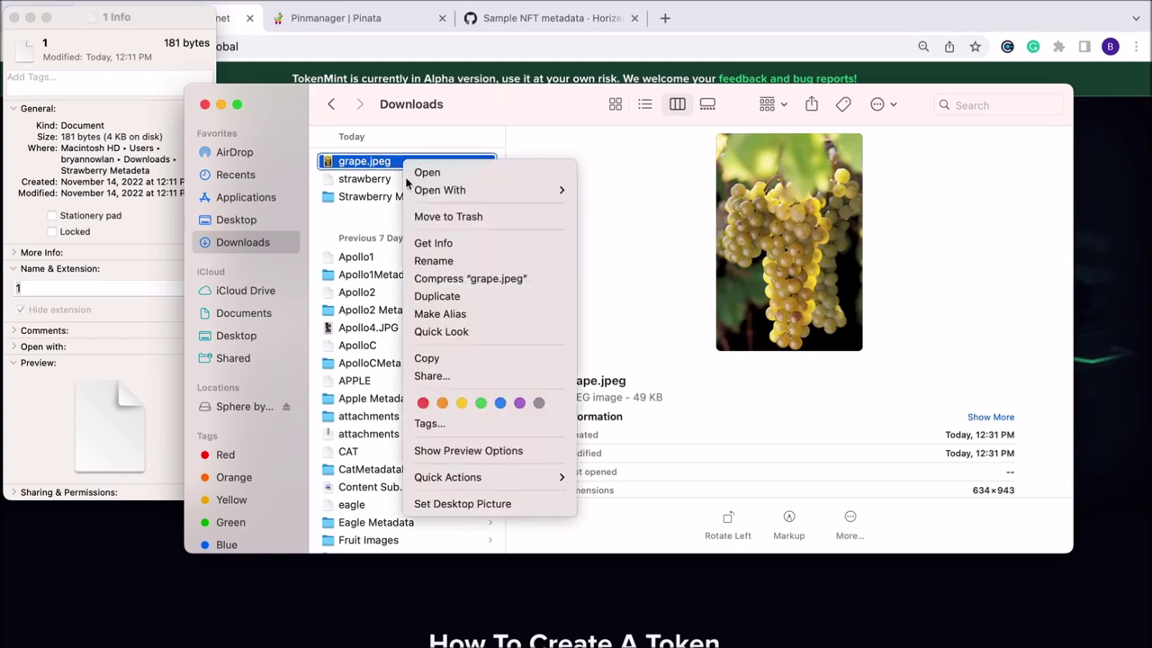
click(454, 261)
click(389, 163)
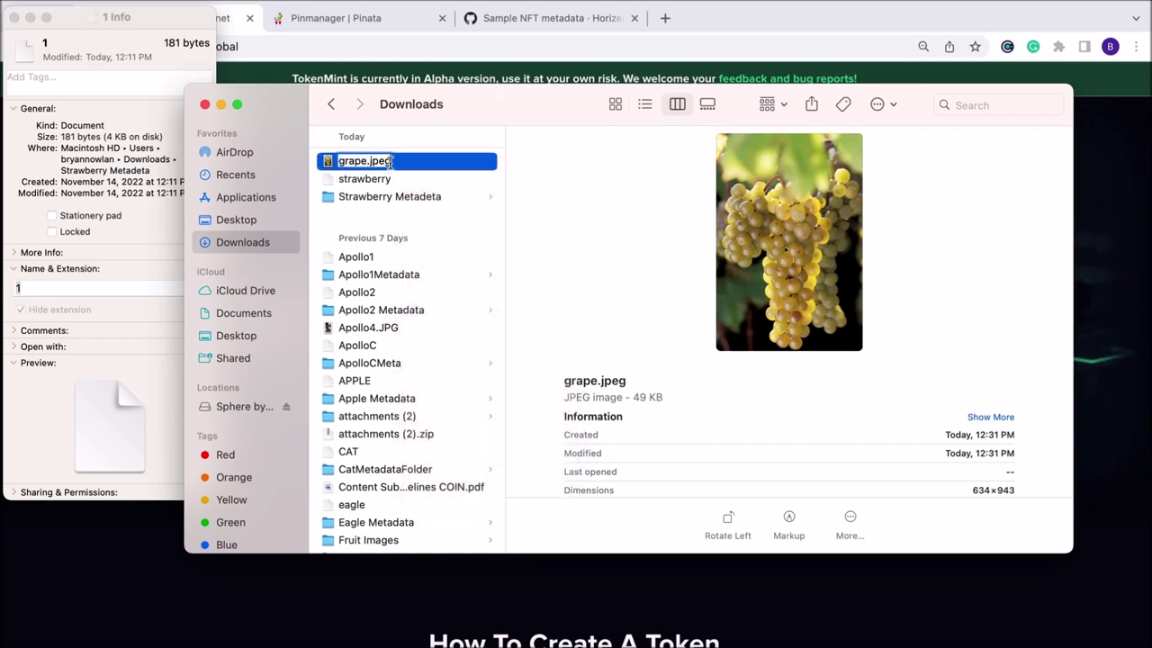
key(BackSpace)
key(BackSpace)
key(BackSpace)
key(BackSpace)
key(BackSpace)
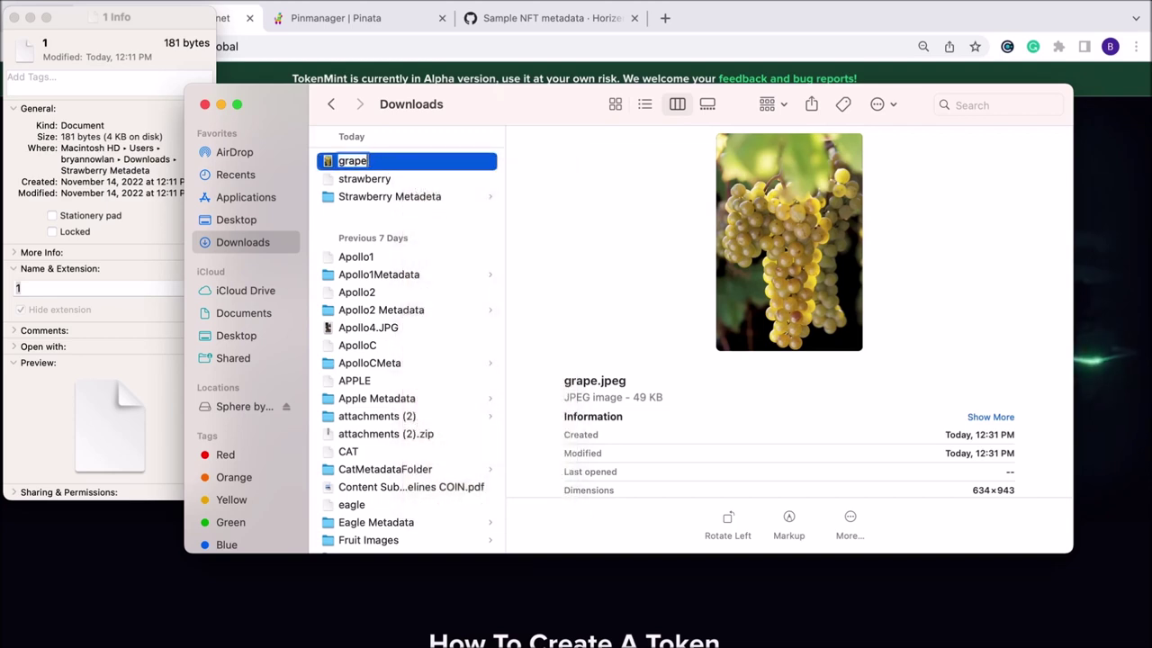
key(Return)
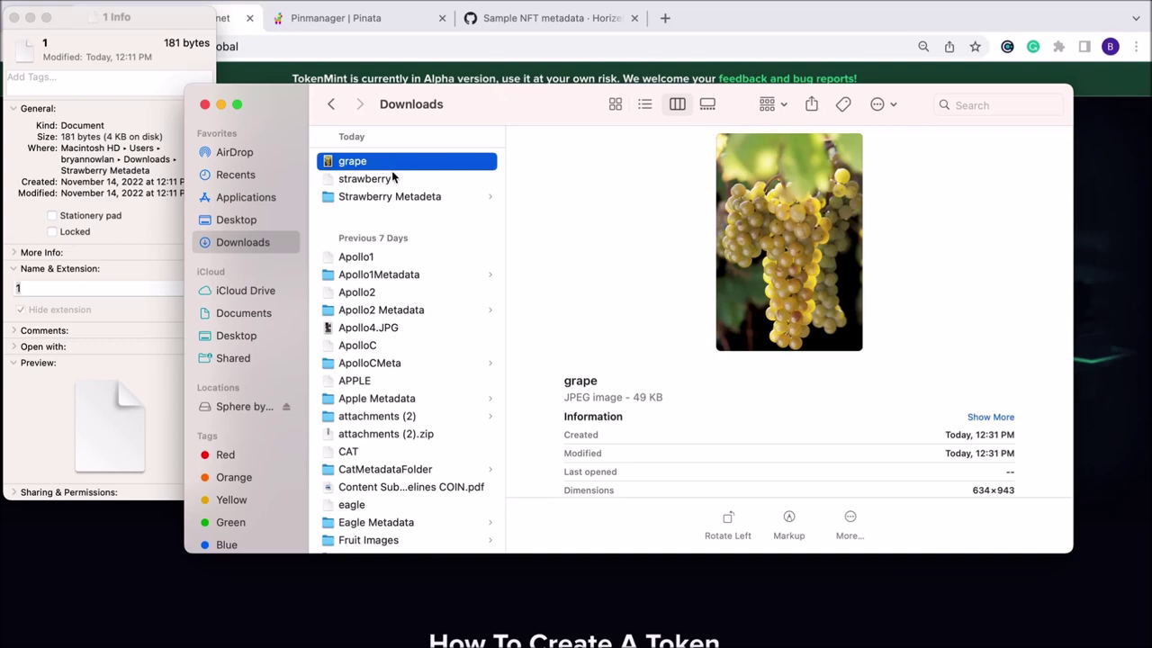
Delete the .jpeg extension in grape's Get Info, confirm Remove, and close the Info windows.
right_click(387, 164)
click(429, 240)
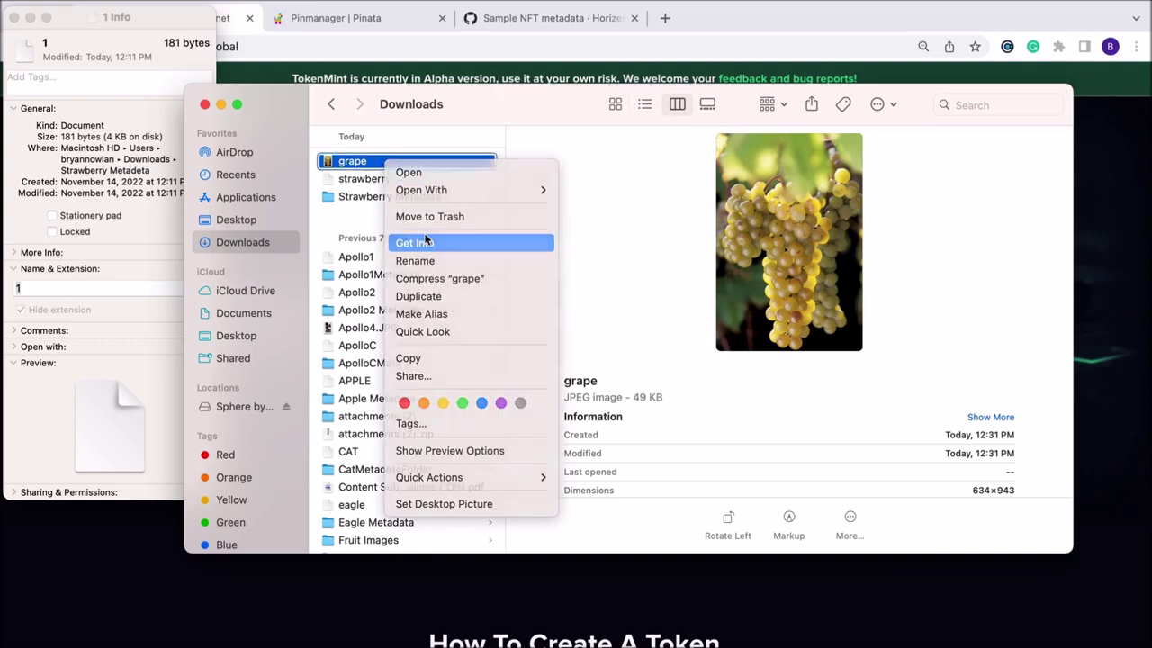
click(313, 278)
key(BackSpace)
key(BackSpace)
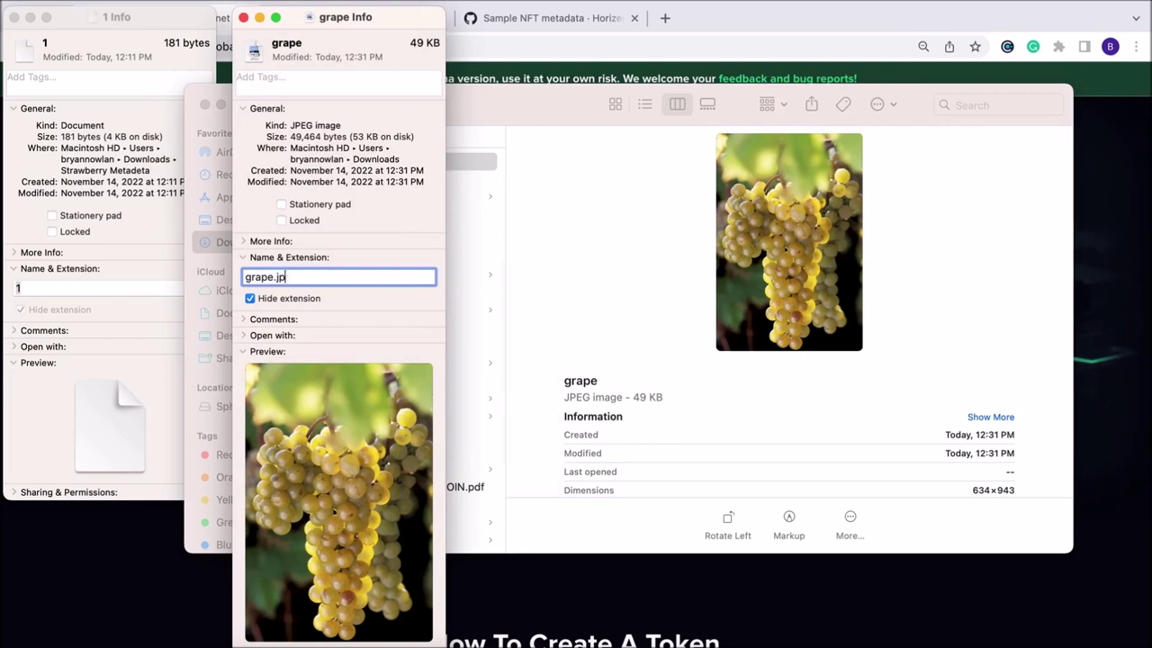
key(Return)
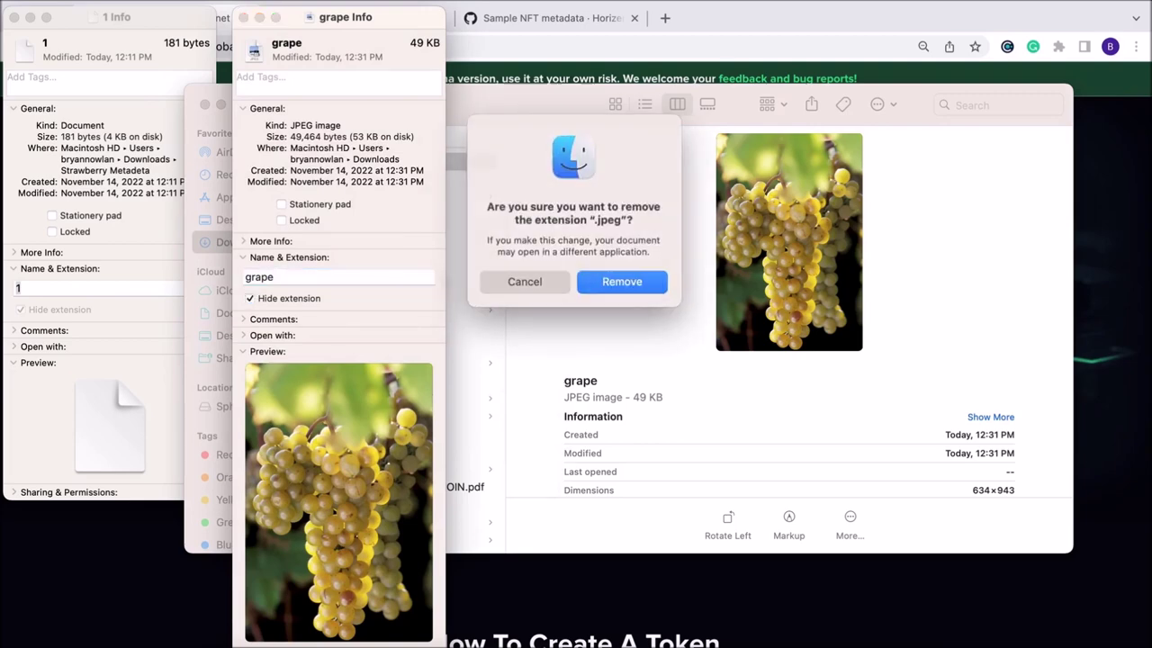
click(620, 282)
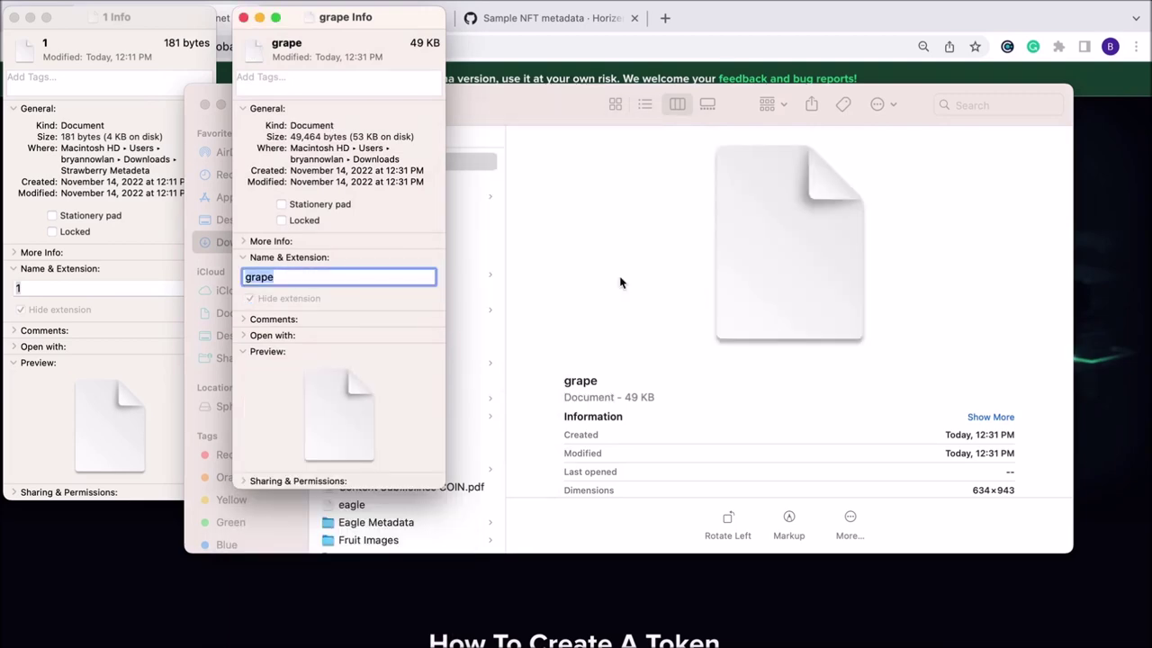
click(243, 17)
click(13, 17)
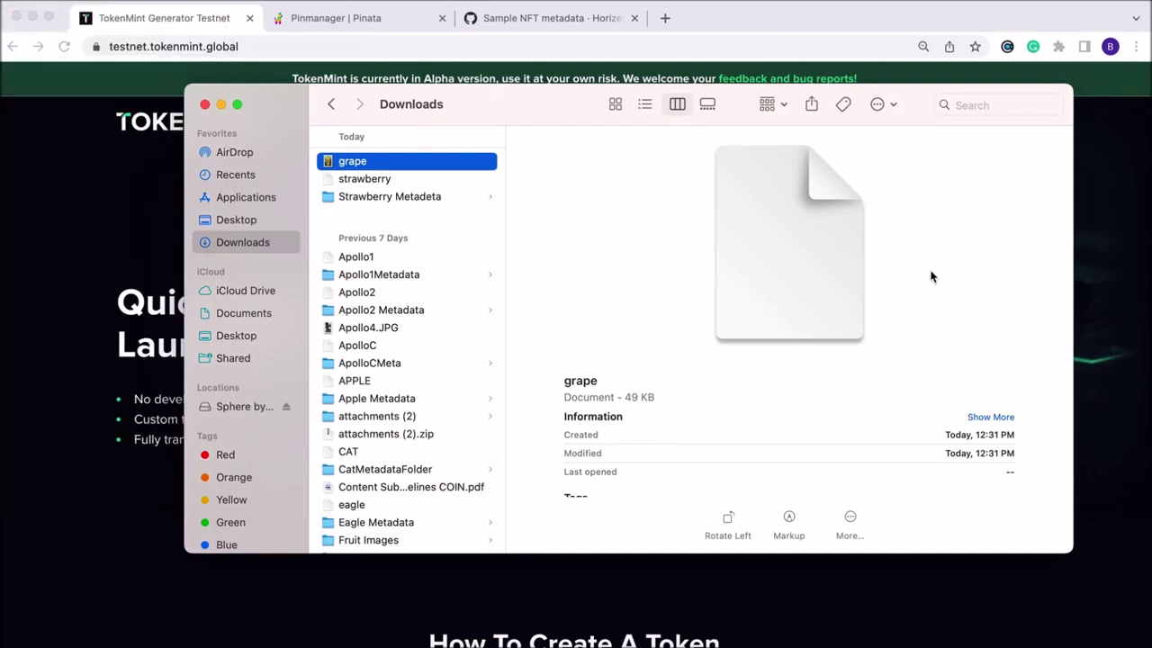
Upload the grape file from Downloads to Pinata as a single file.
click(1133, 238)
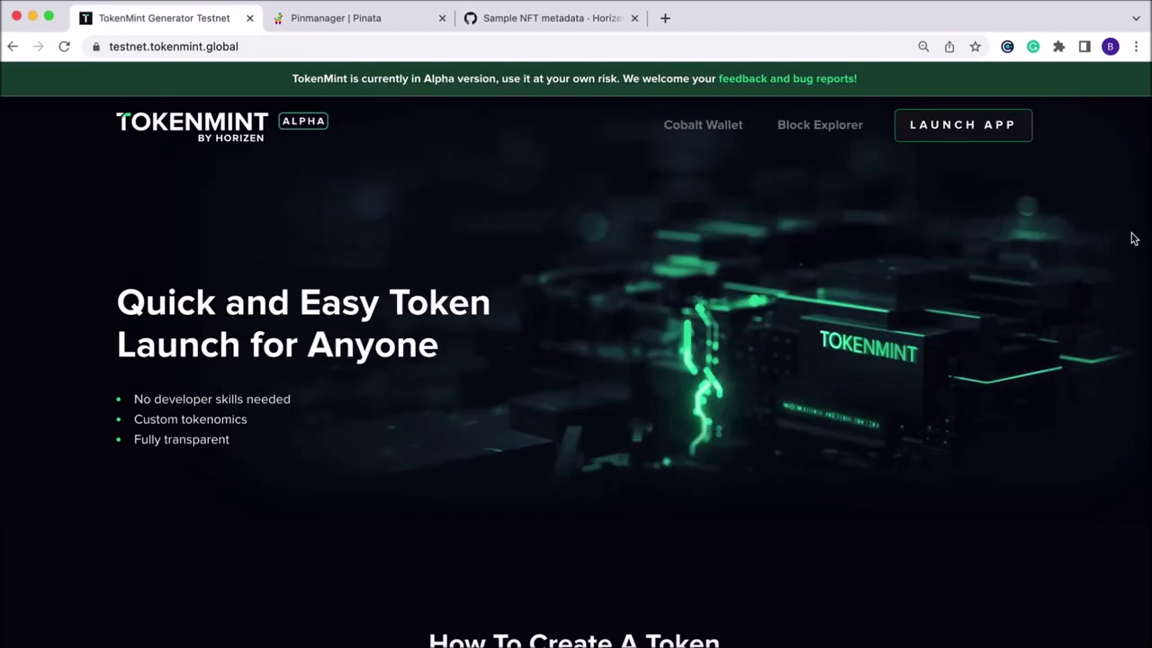
click(352, 20)
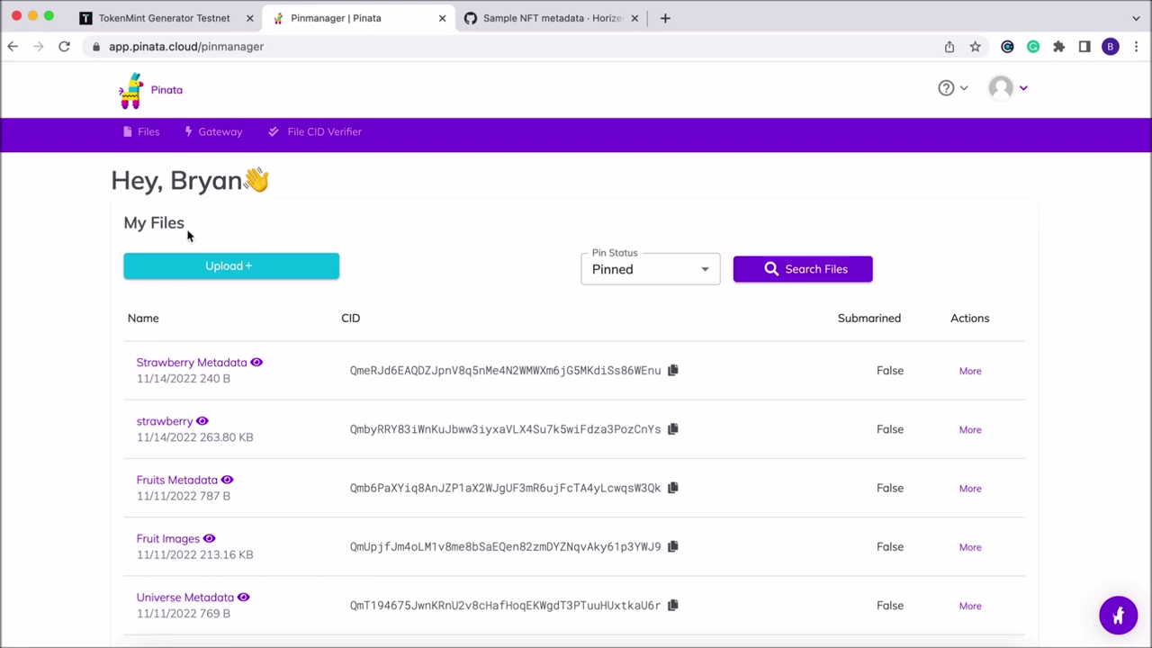
click(197, 270)
click(173, 333)
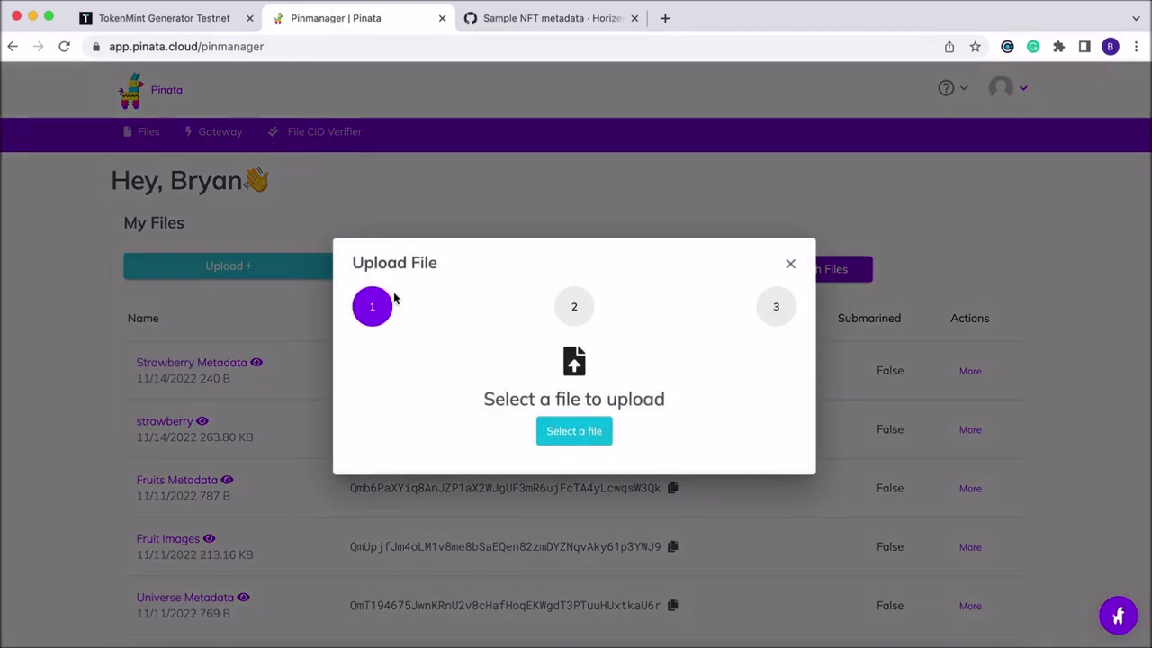
click(586, 431)
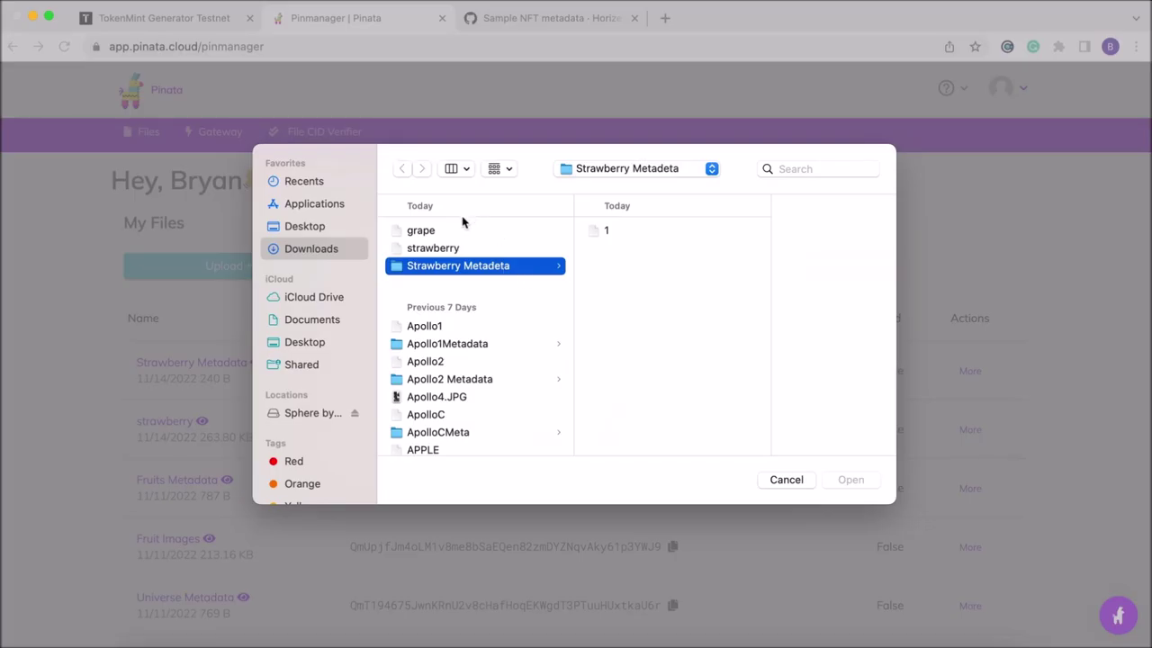
click(441, 232)
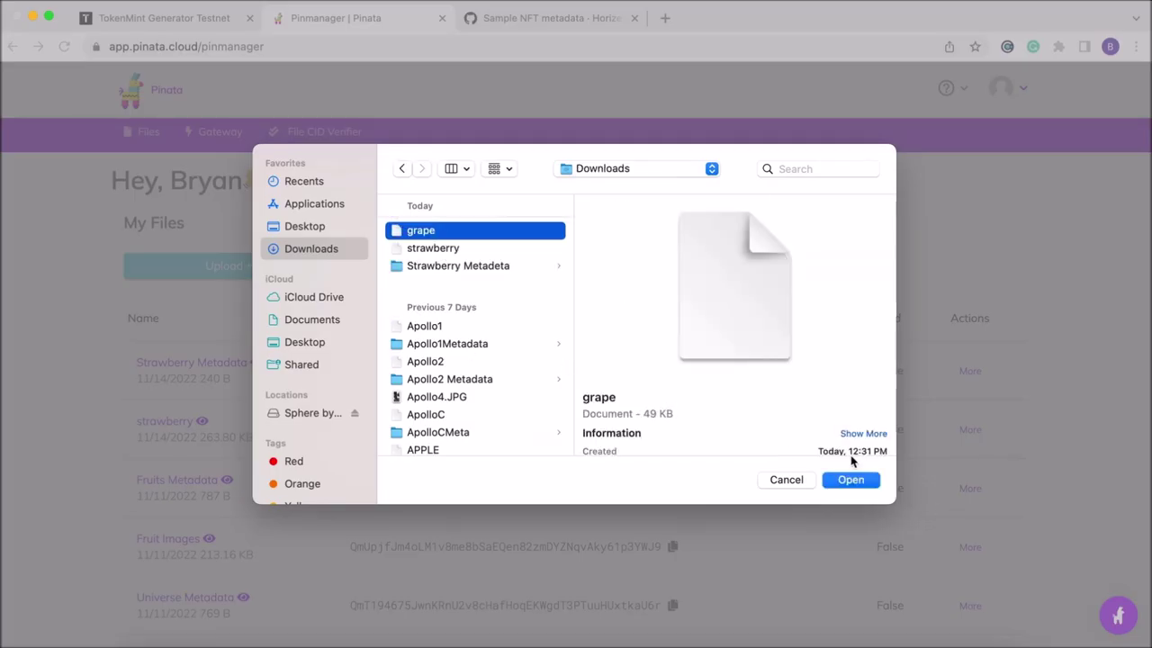
click(850, 480)
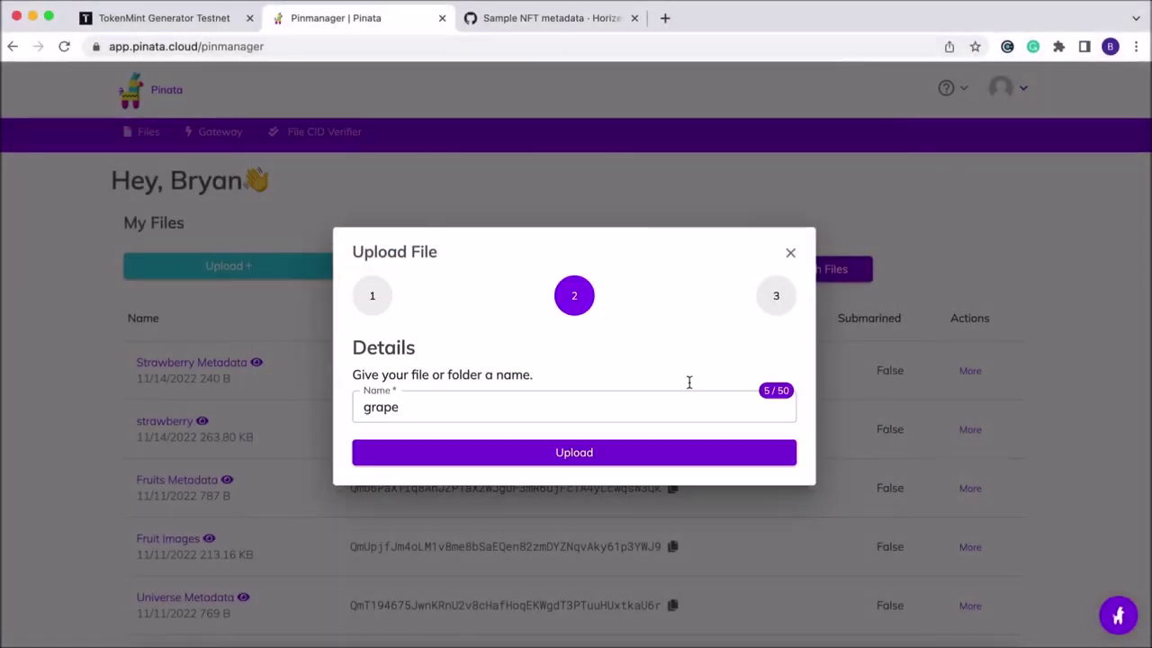
click(547, 454)
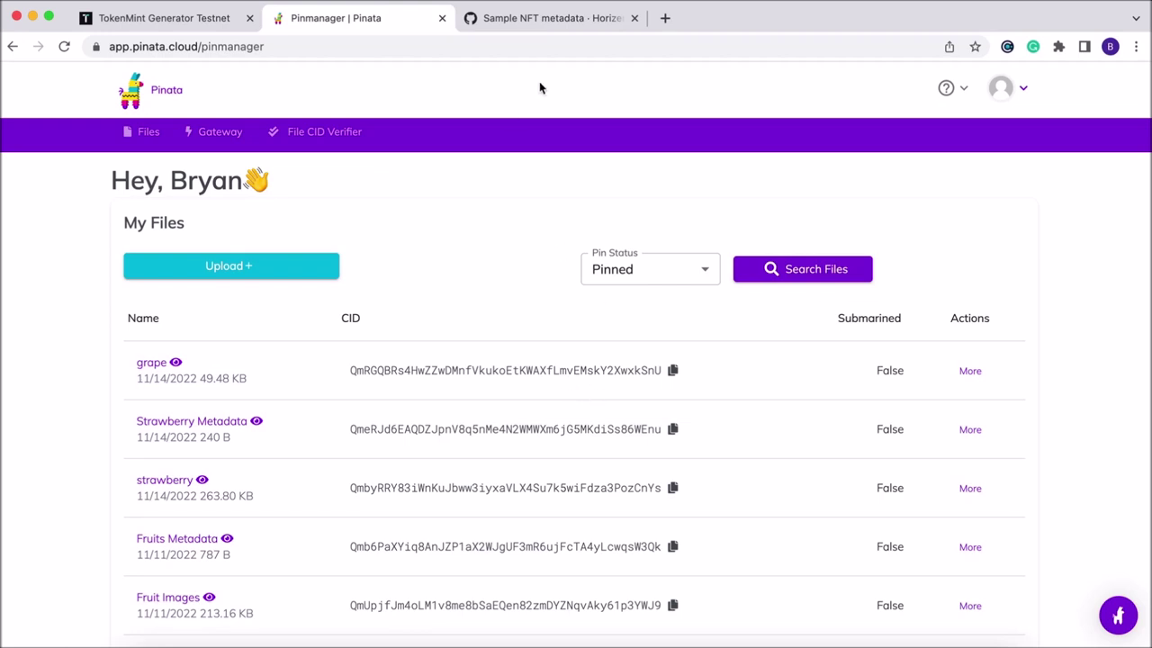
Select the single_nft_metadata/1 JSON block in the GitHub sample metadata commit.
click(526, 19)
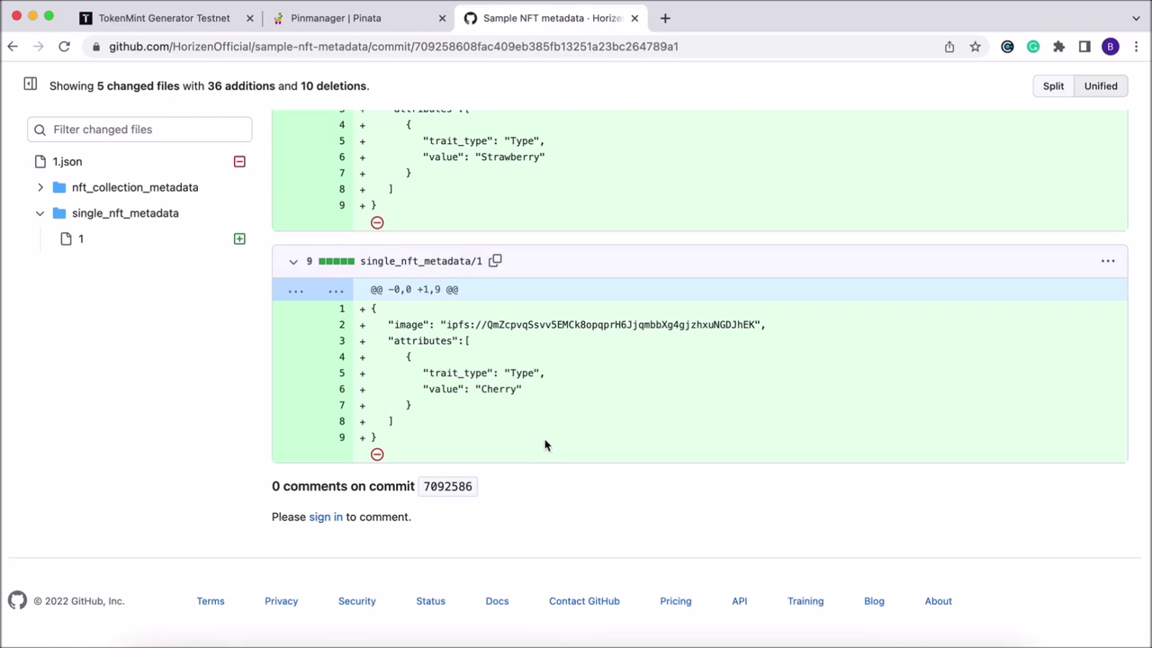
drag(499, 432, 354, 310)
key(super+c)
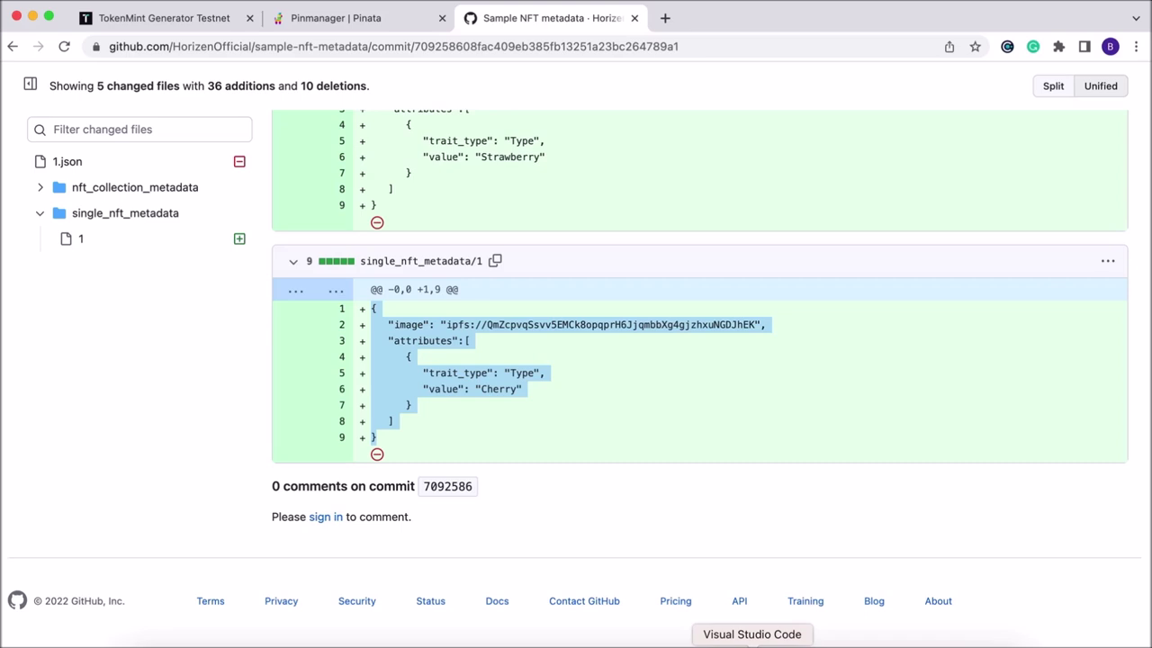
click(752, 643)
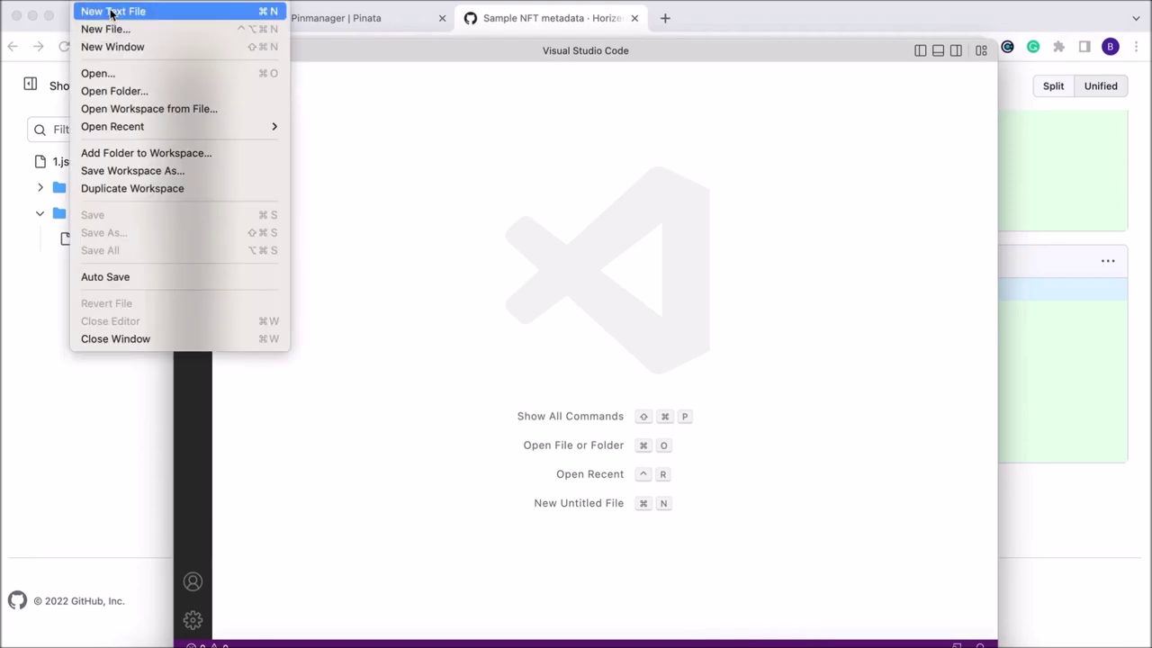
Paste the copied metadata into a new JSON file in VS Code, then return to Pinata's My Files.
click(114, 10)
click(355, 97)
scroll(412, 212, down, 10)
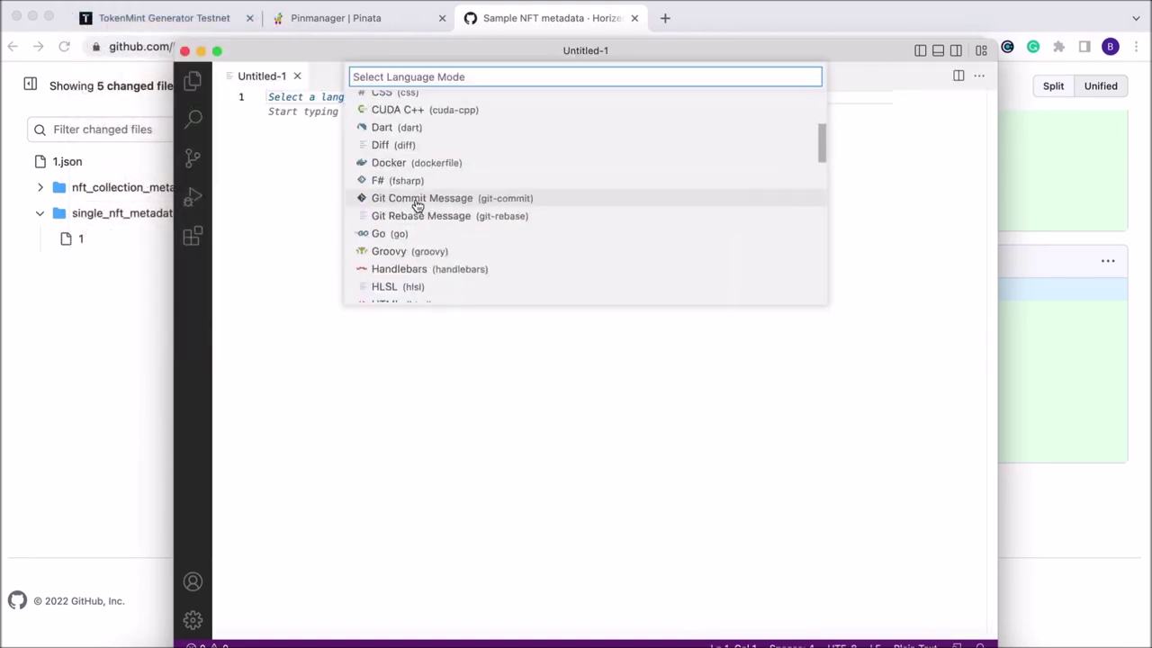
click(397, 226)
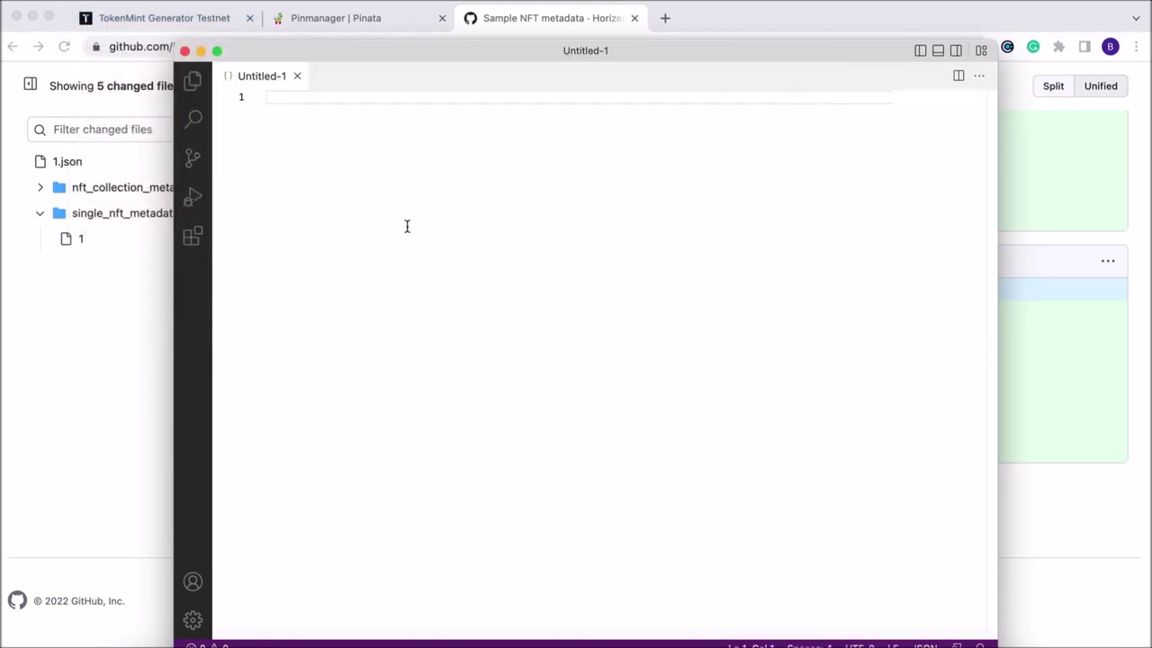
key(super+v)
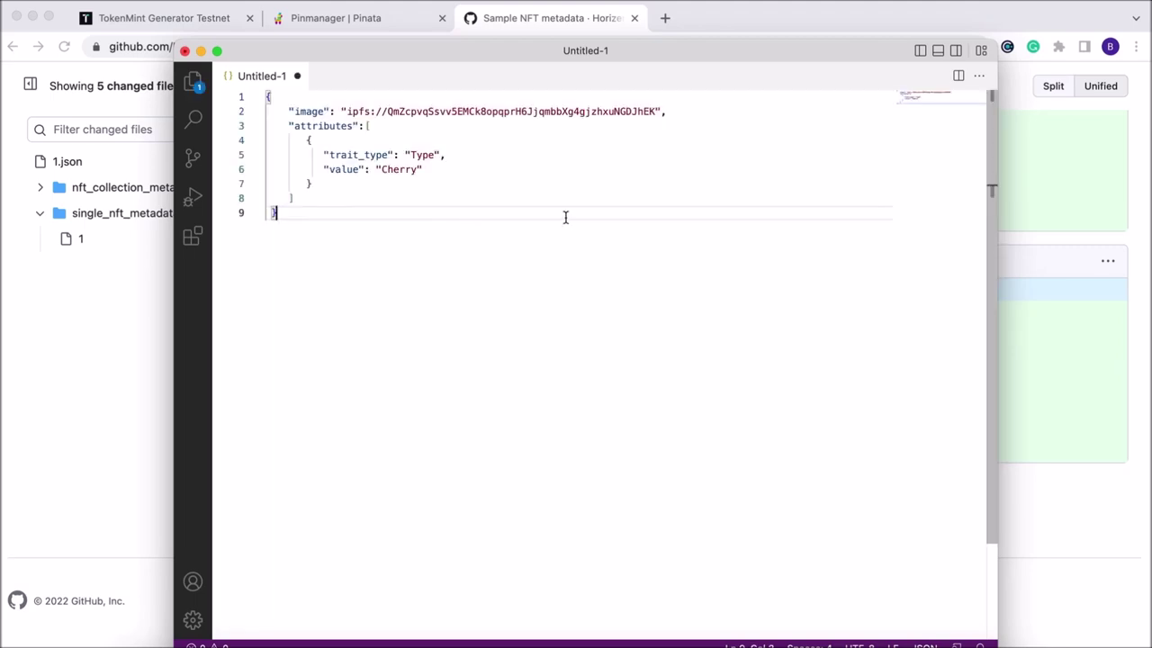
click(1096, 167)
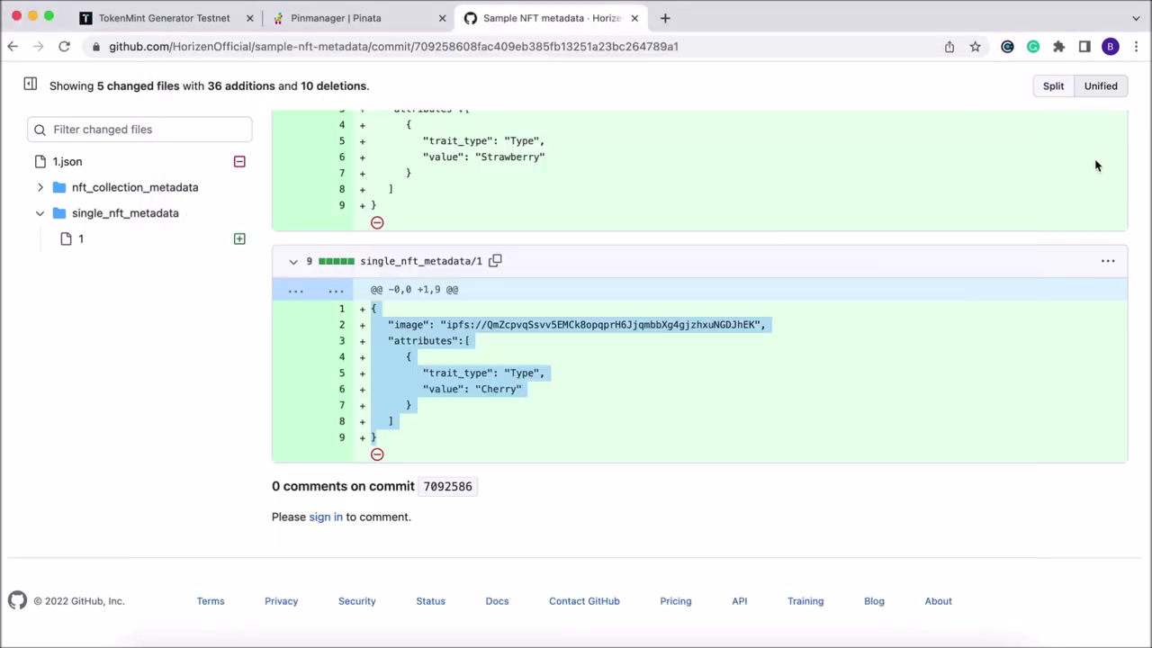
click(361, 19)
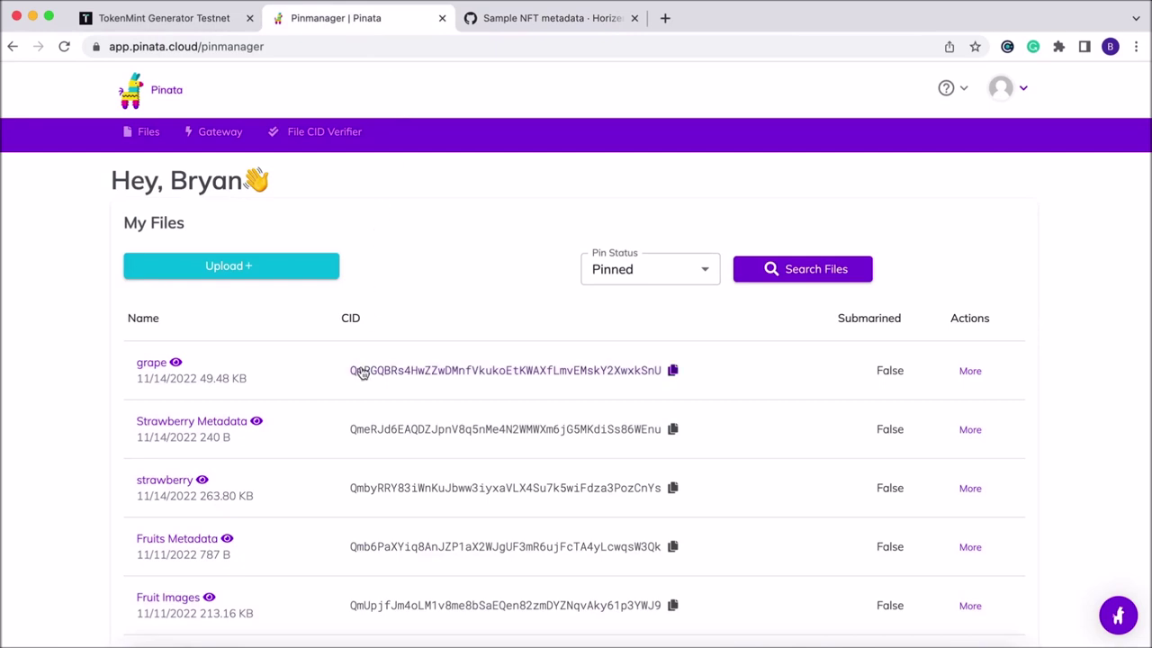
Replace the old image CID with grape's CID and change the value Cherry to Grape.
click(673, 373)
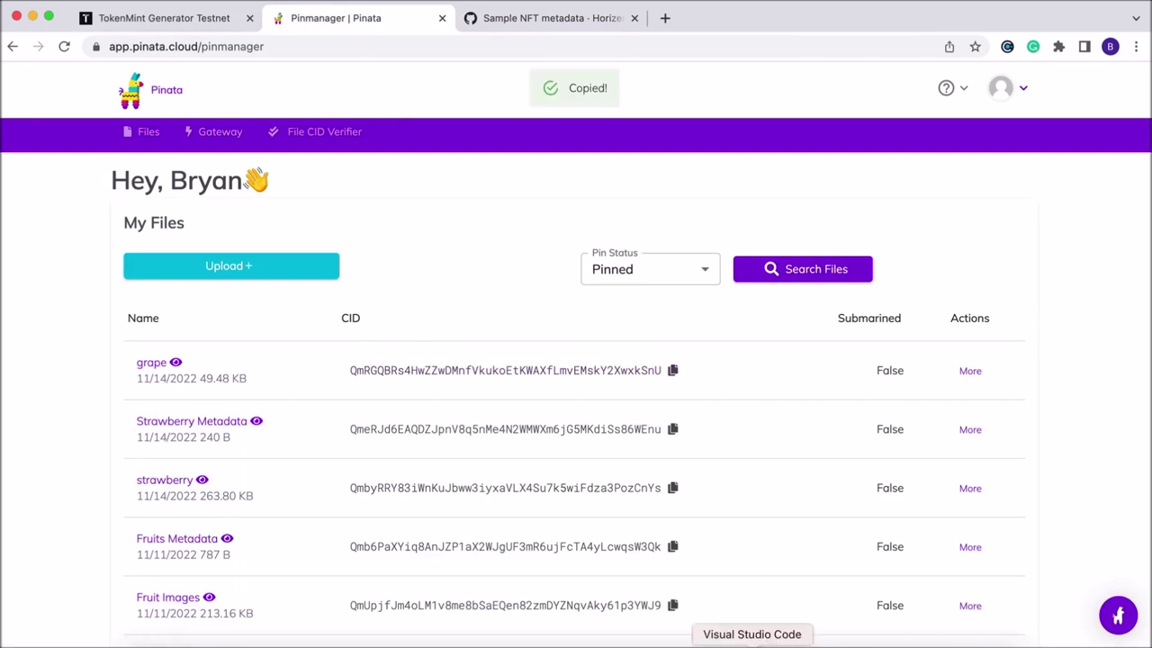
click(753, 641)
drag(660, 111, 388, 114)
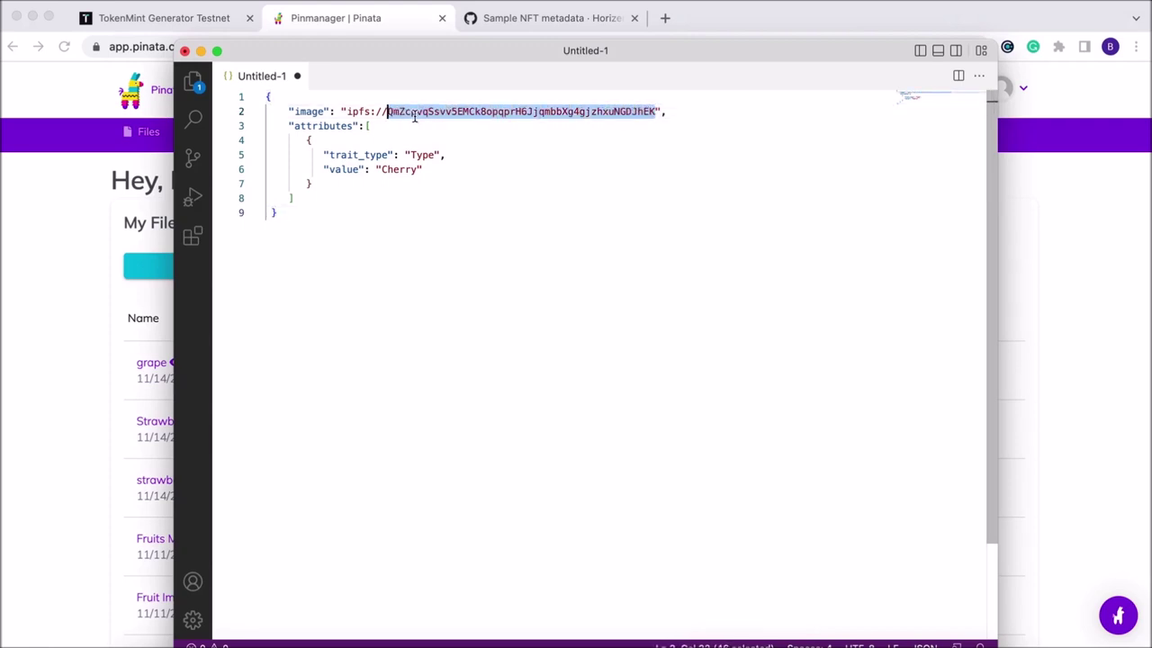
key(super+v)
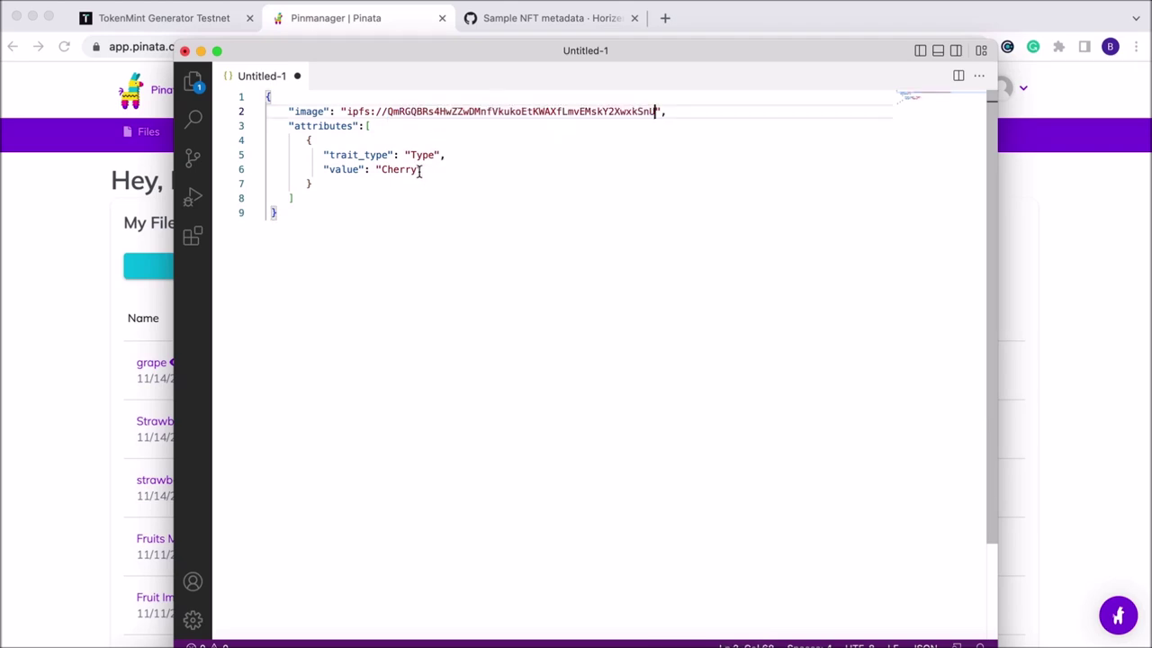
drag(420, 170, 381, 171)
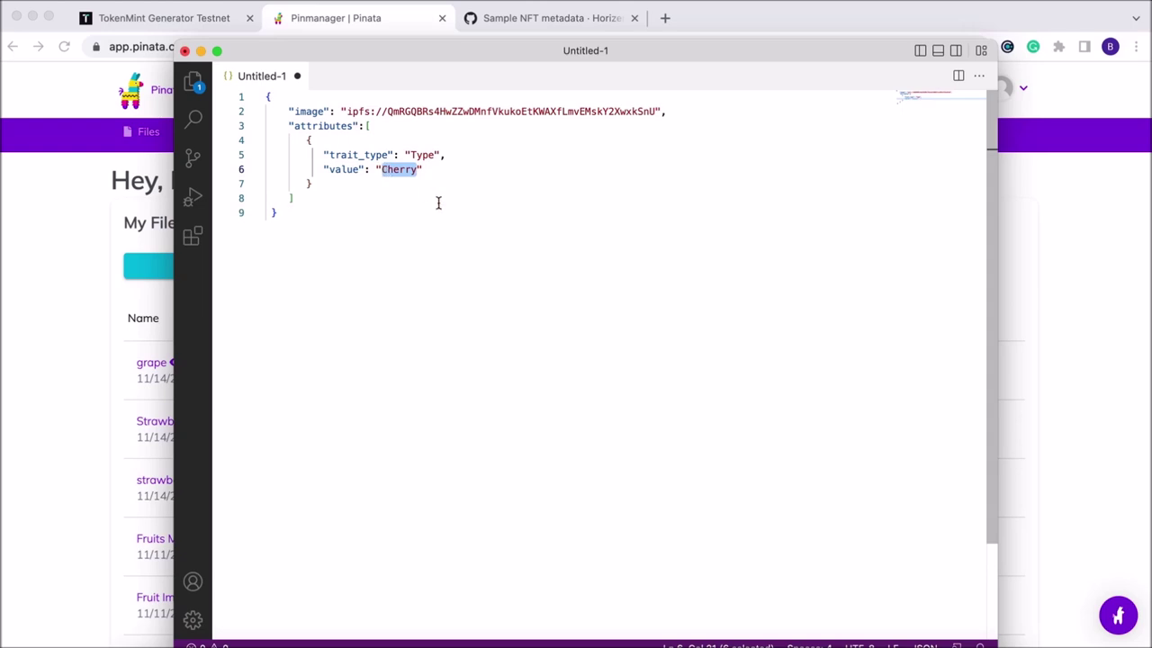
text(Grap)
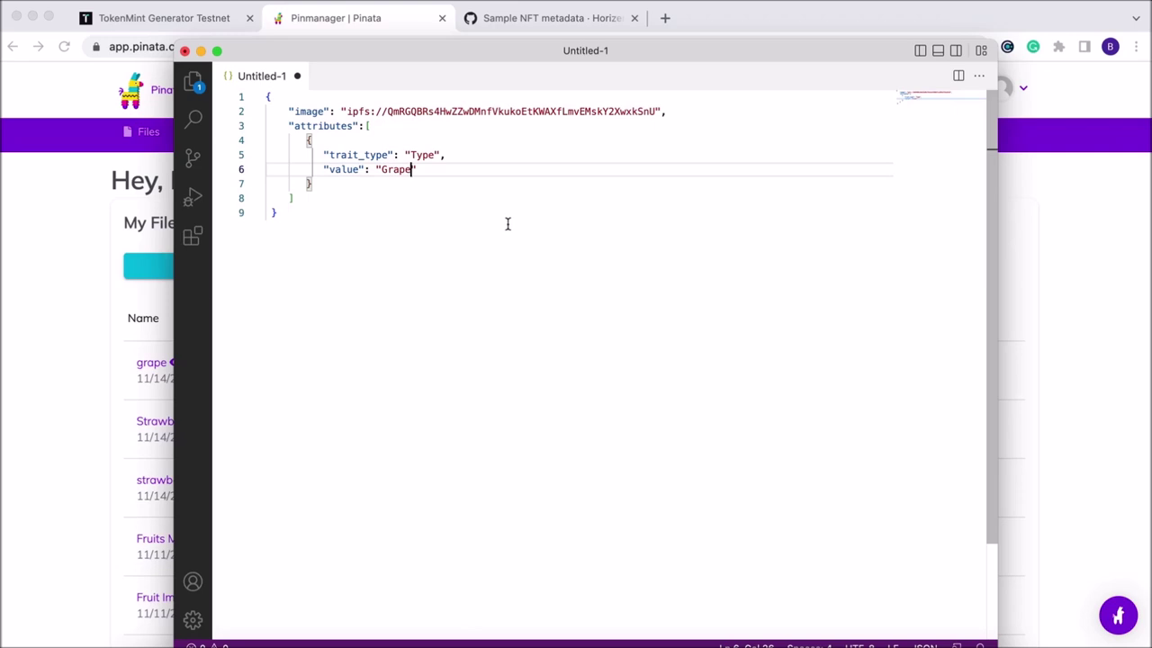
Save the metadata file as grapemeta.json.
key(super+s)
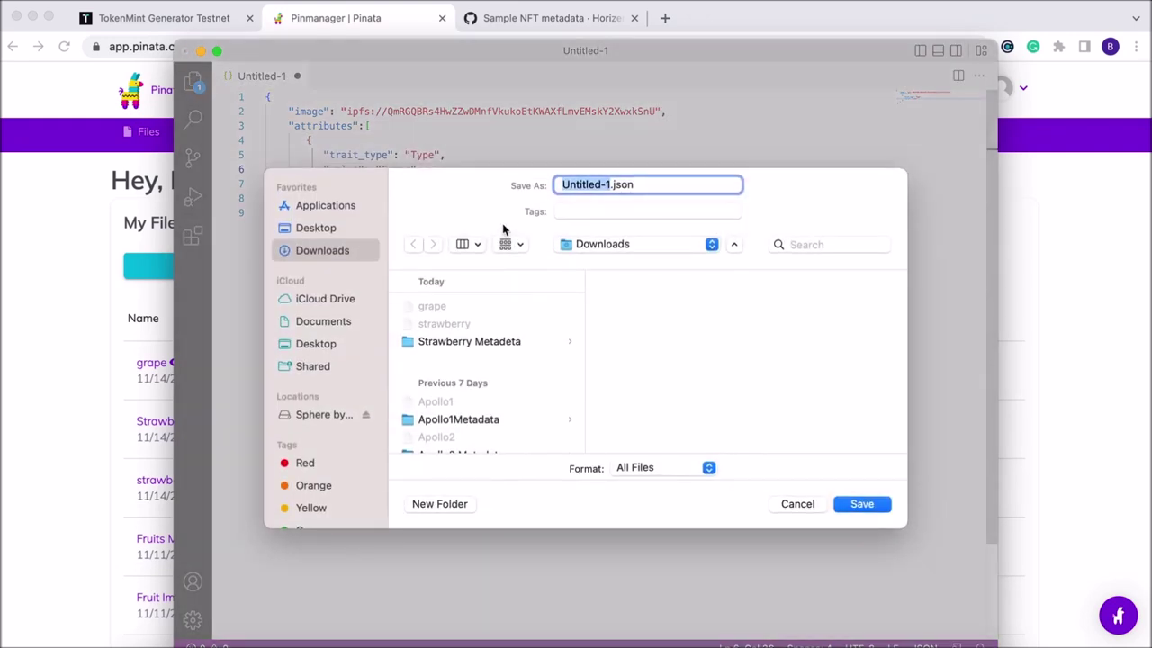
text(grapemeta)
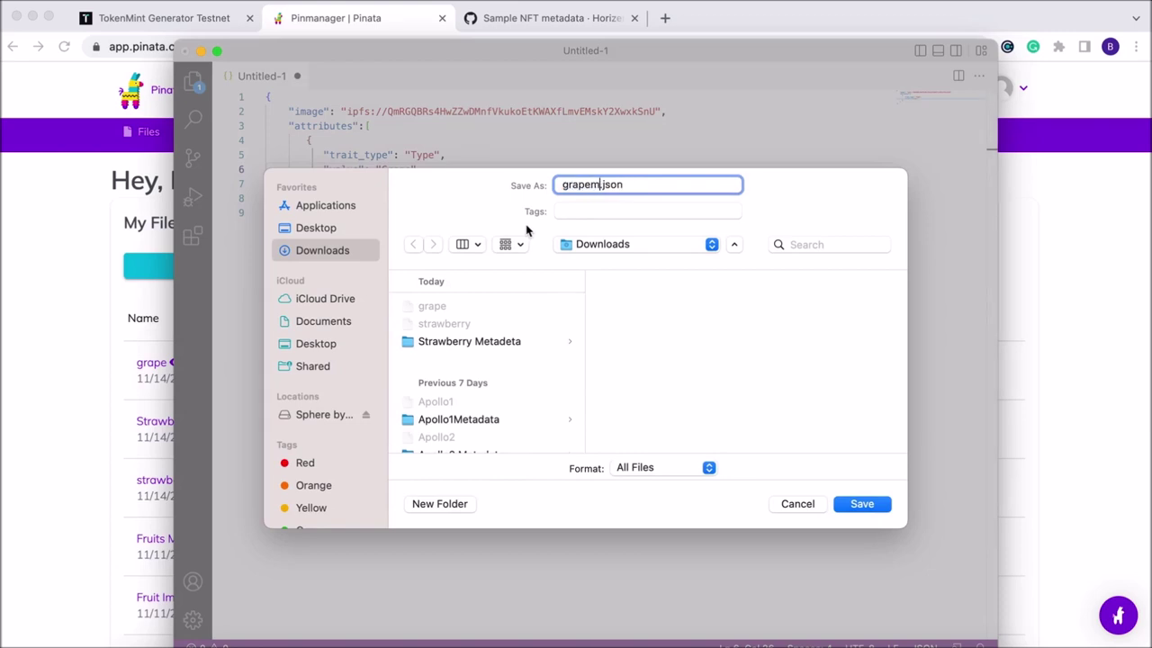
key(Return)
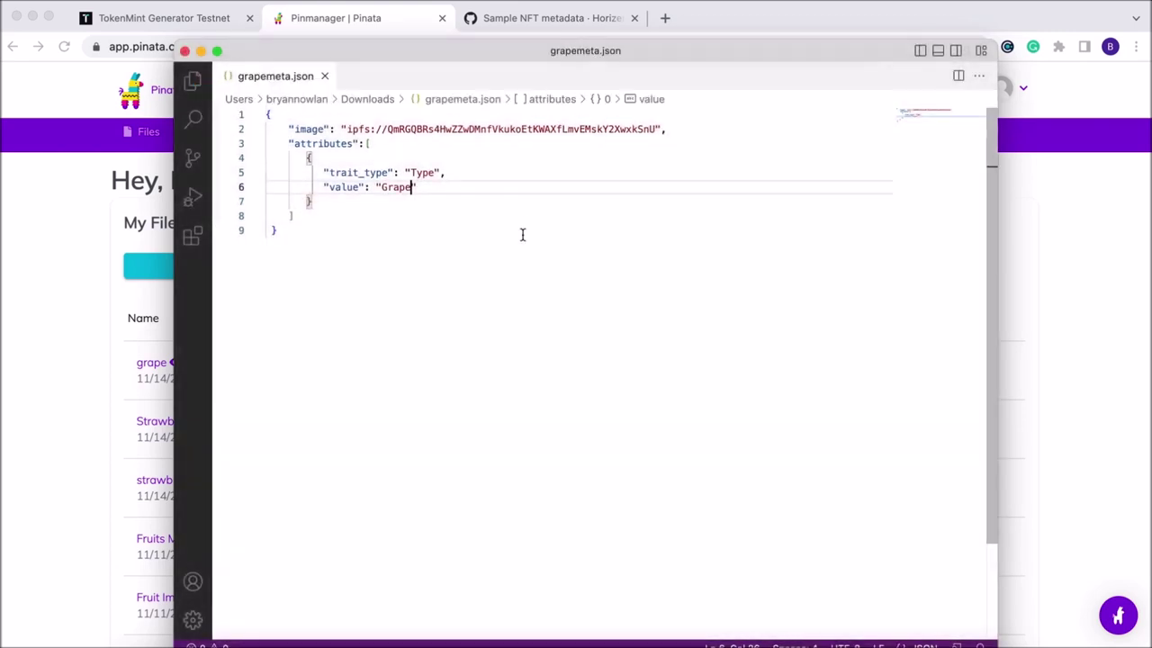
Create a new folder named Grape Metadata in Downloads.
click(72, 520)
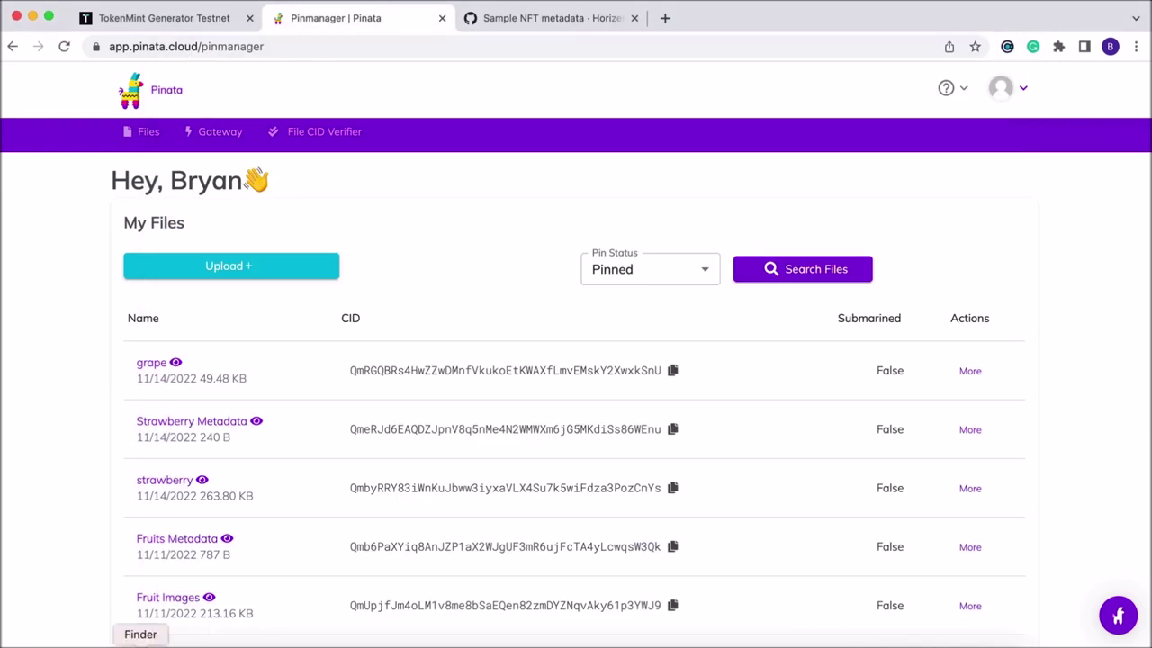
key(super+Tab)
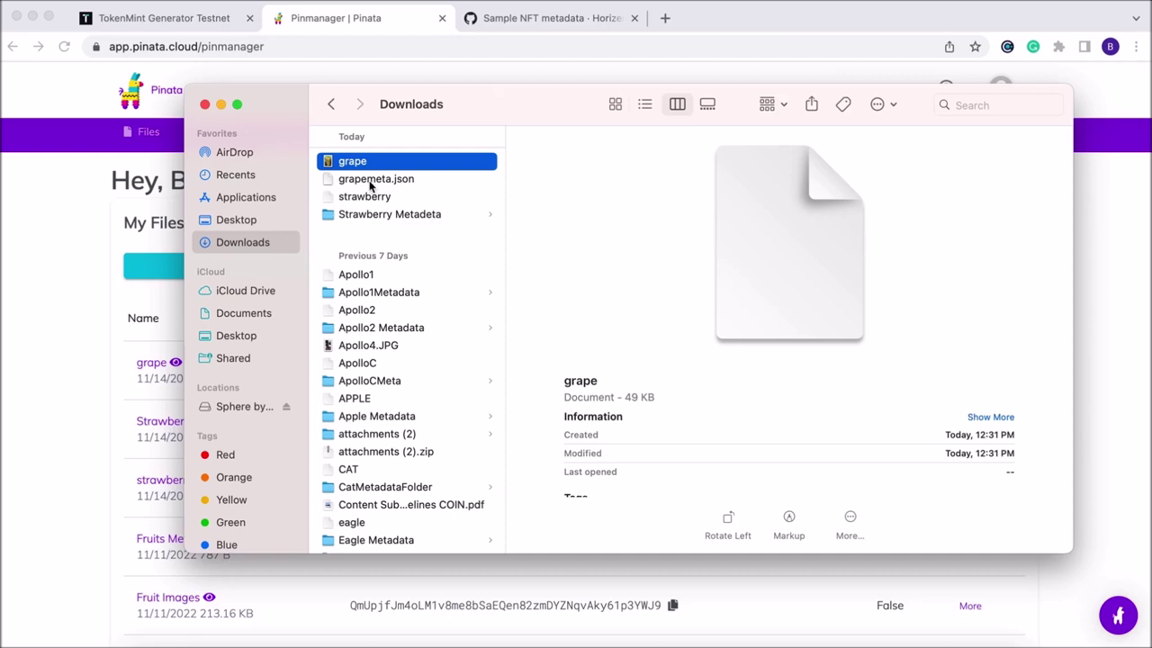
click(880, 104)
click(909, 134)
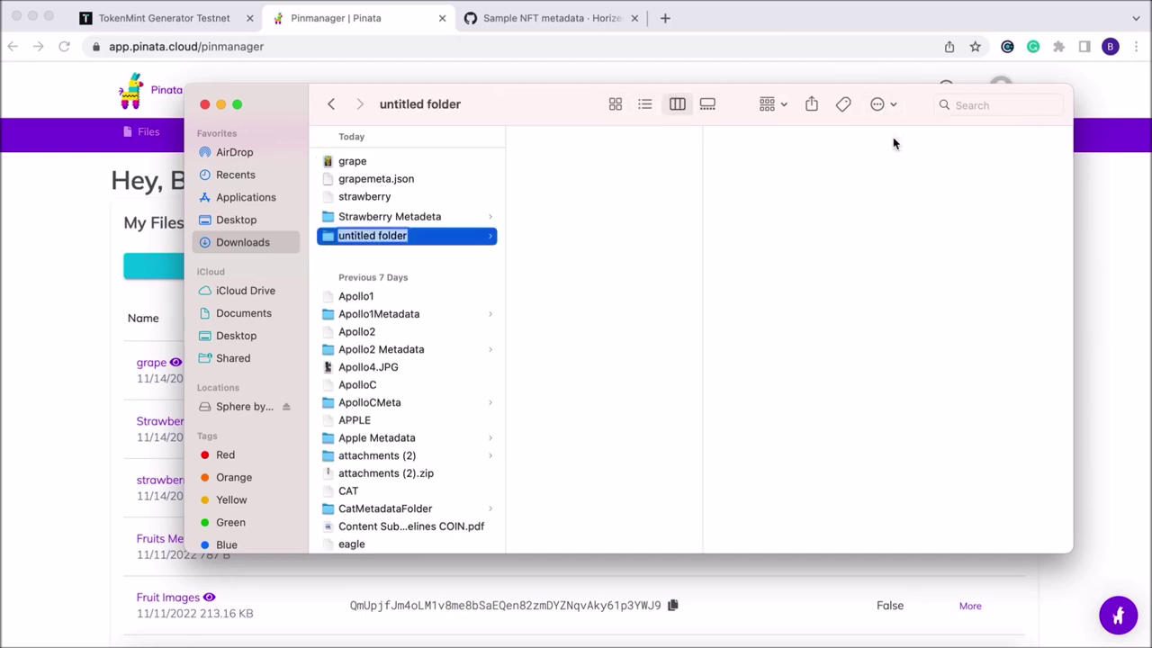
text(Grape Metad)
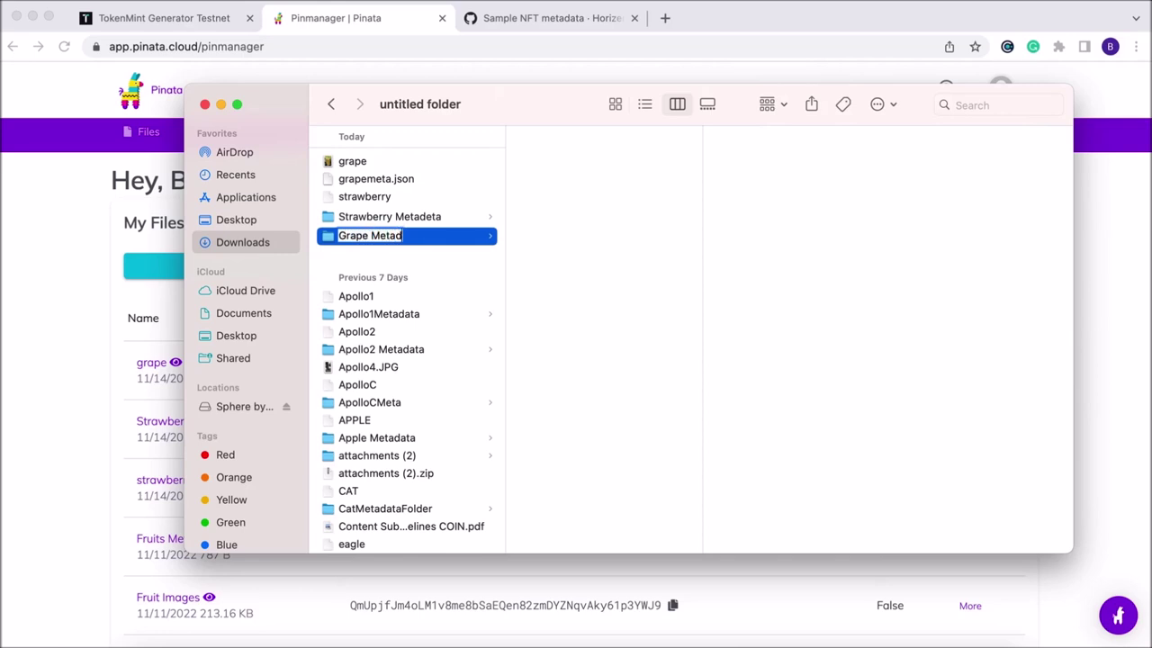
text(ata)
key(Return)
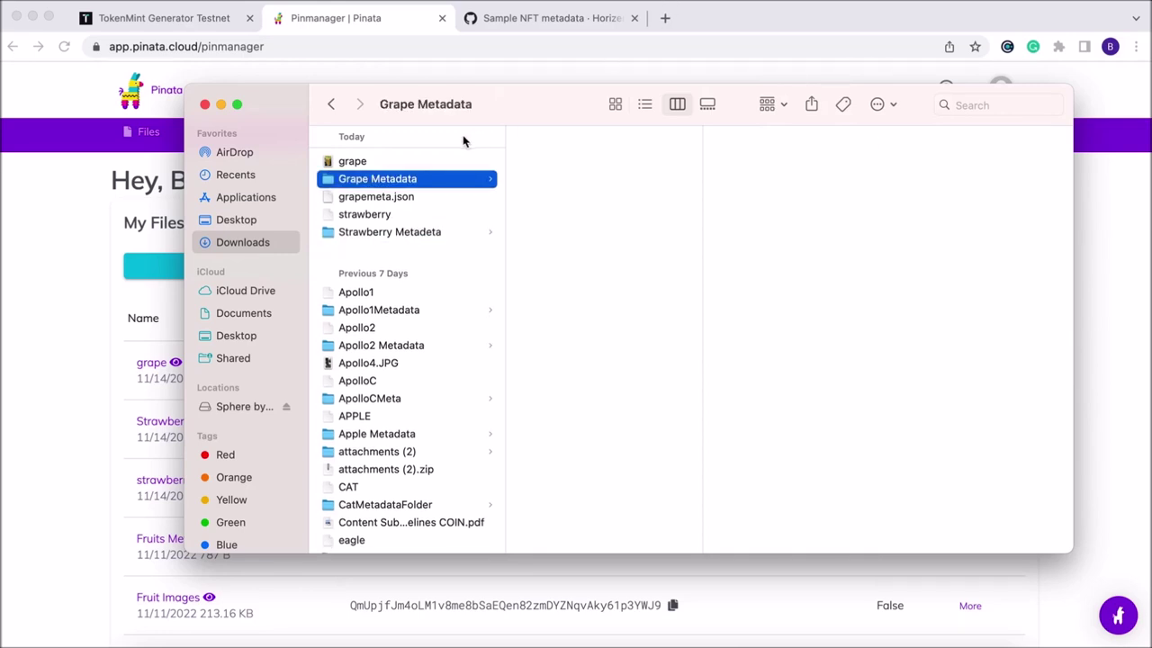
Rename grapemeta.json to grapemeta.
click(382, 165)
click(382, 204)
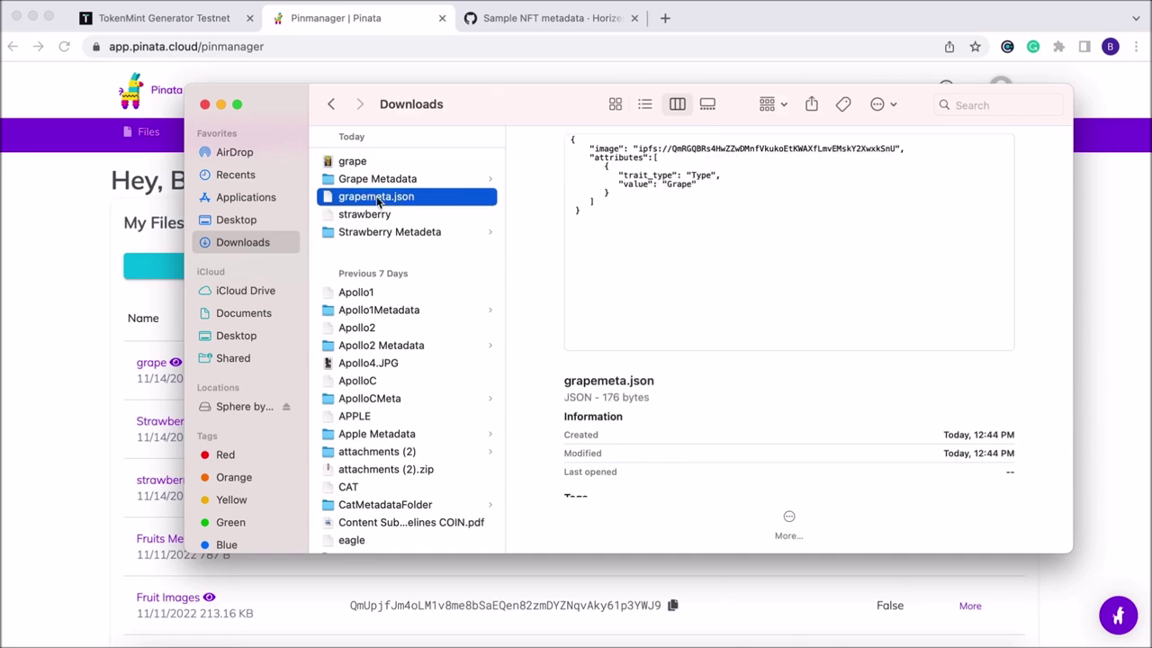
right_click(387, 197)
click(437, 293)
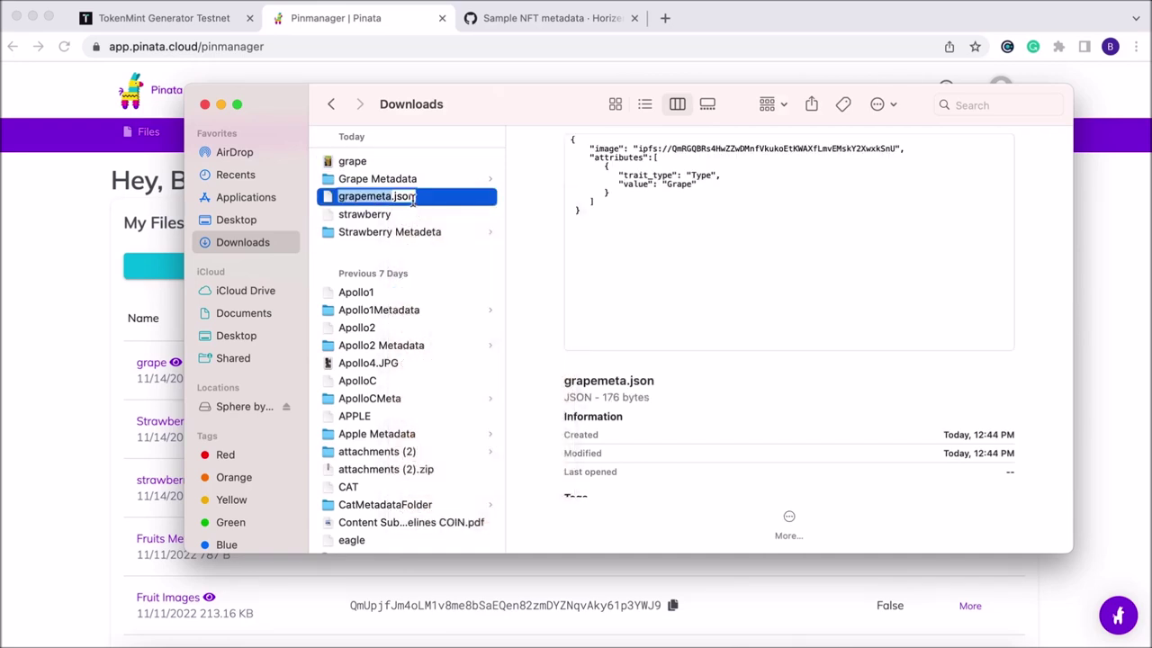
key(Down)
key(BackSpace)
key(BackSpace)
key(Return)
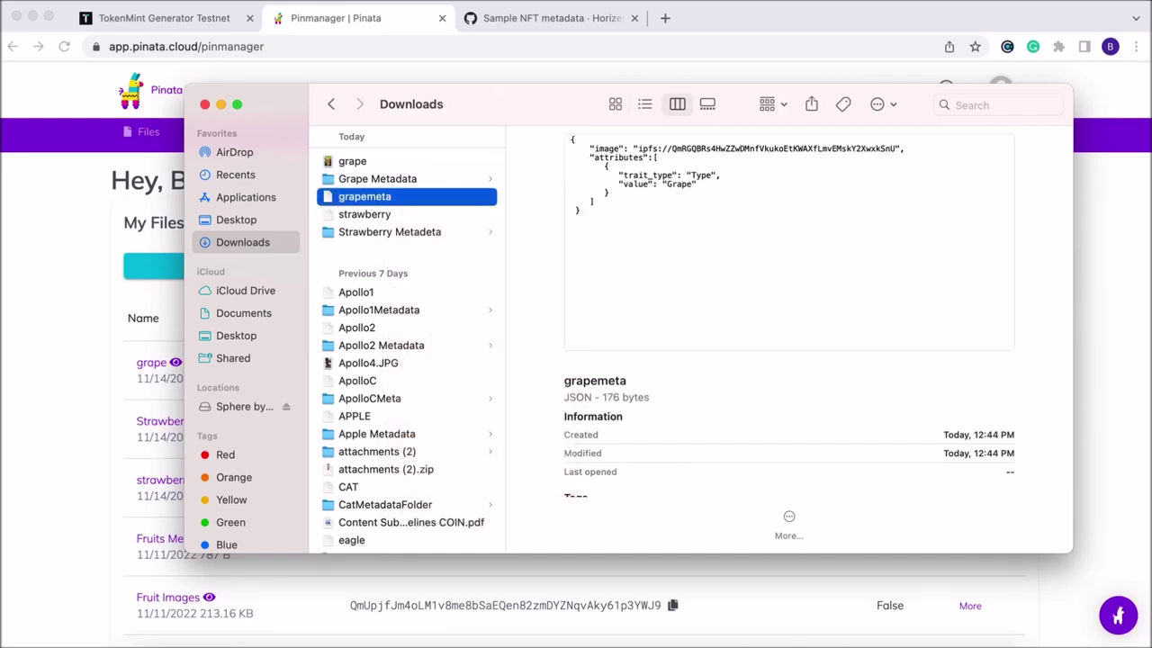
Remove the .json extension from grapemeta in Get Info and confirm the removal.
right_click(394, 196)
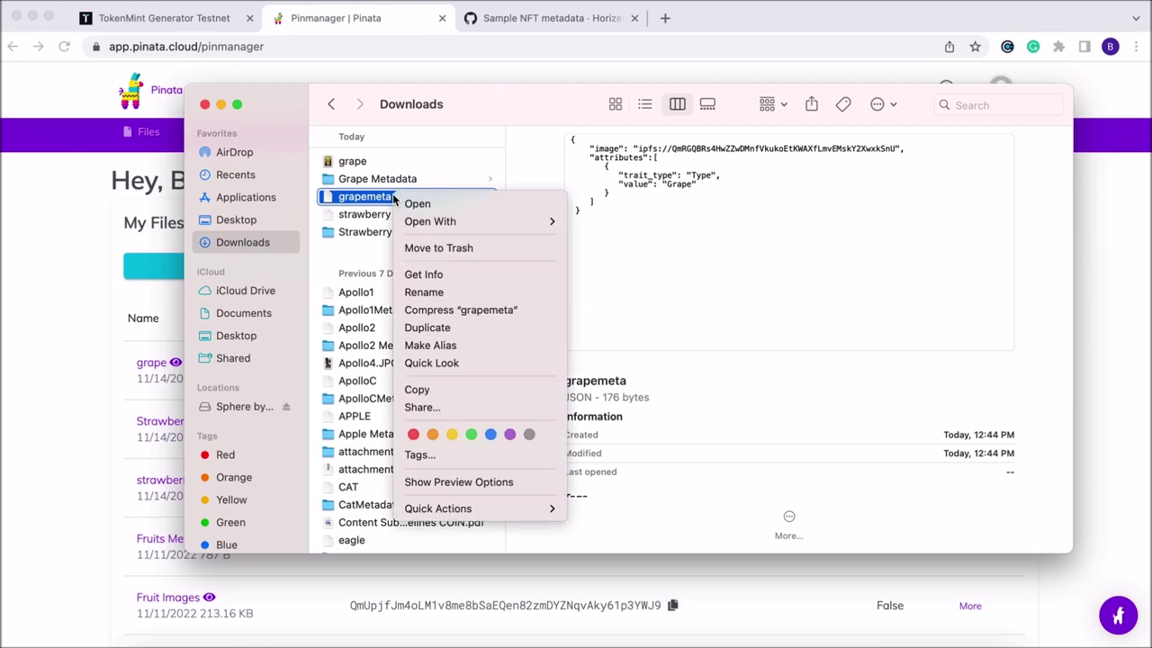
click(433, 288)
key(super+i)
click(136, 276)
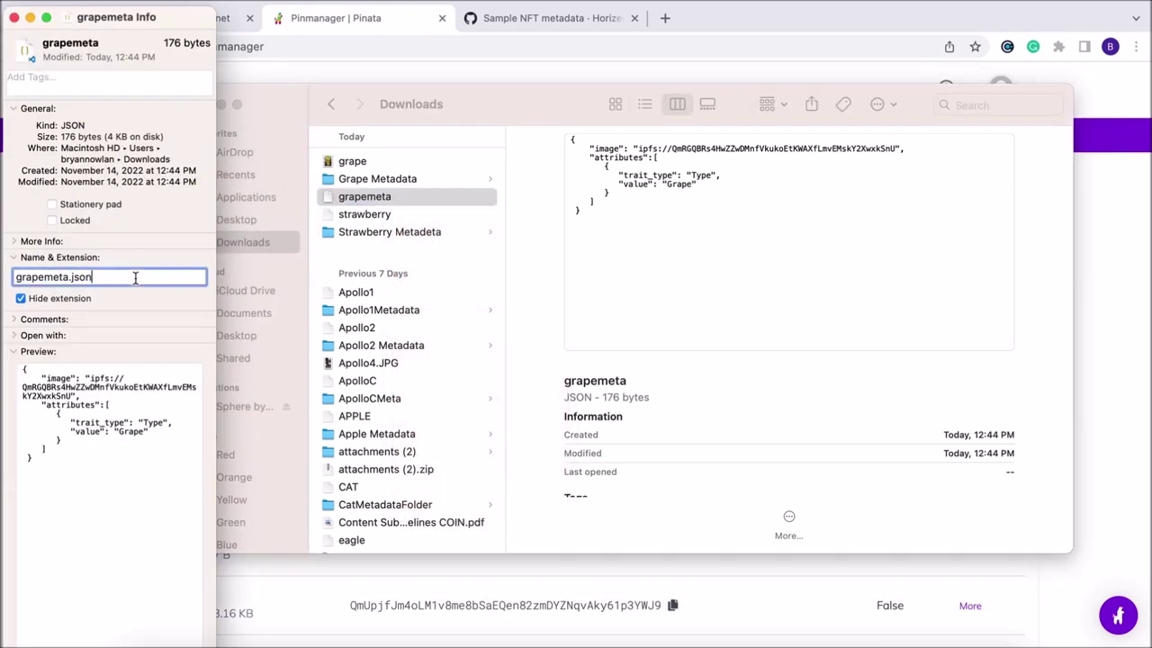
key(BackSpace)
key(BackSpace)
key(BackSpace)
key(Return)
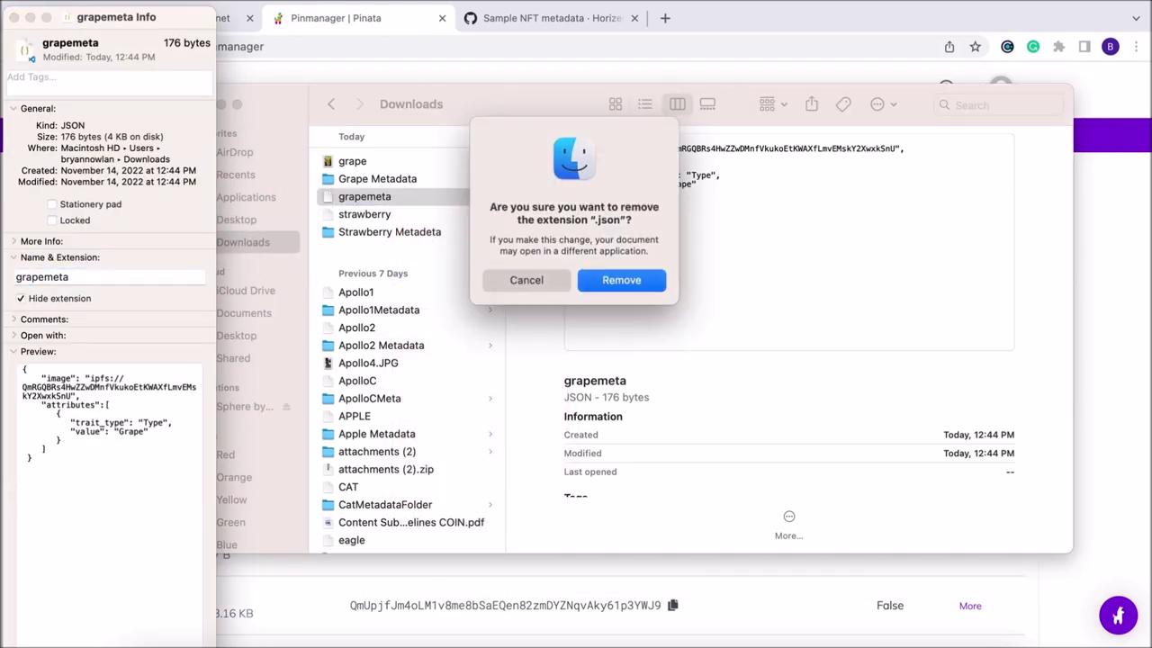
click(617, 279)
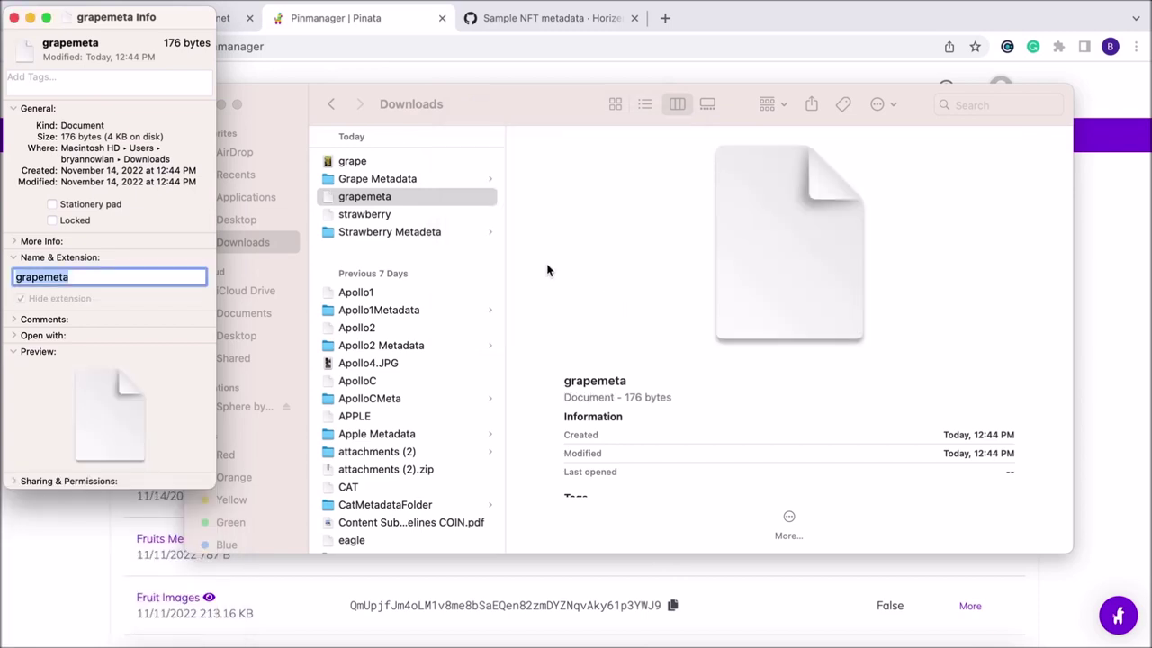
Rename the file to 1 and move it into the Grape Metadata folder.
click(372, 200)
right_click(372, 200)
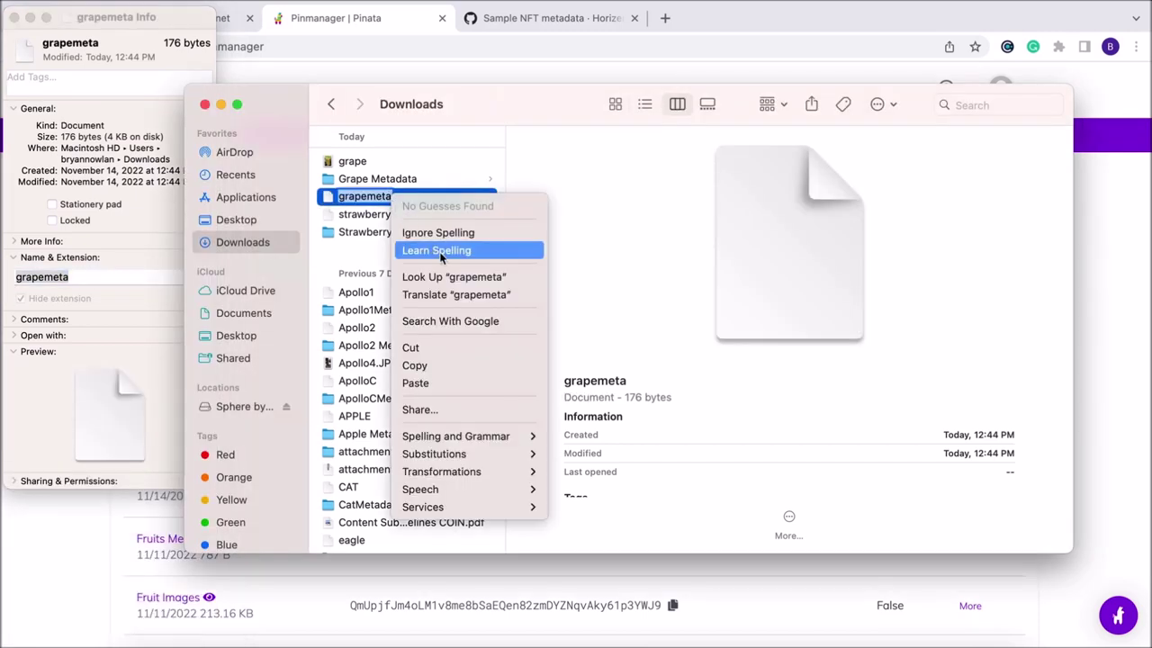
click(369, 200)
right_click(369, 199)
click(371, 200)
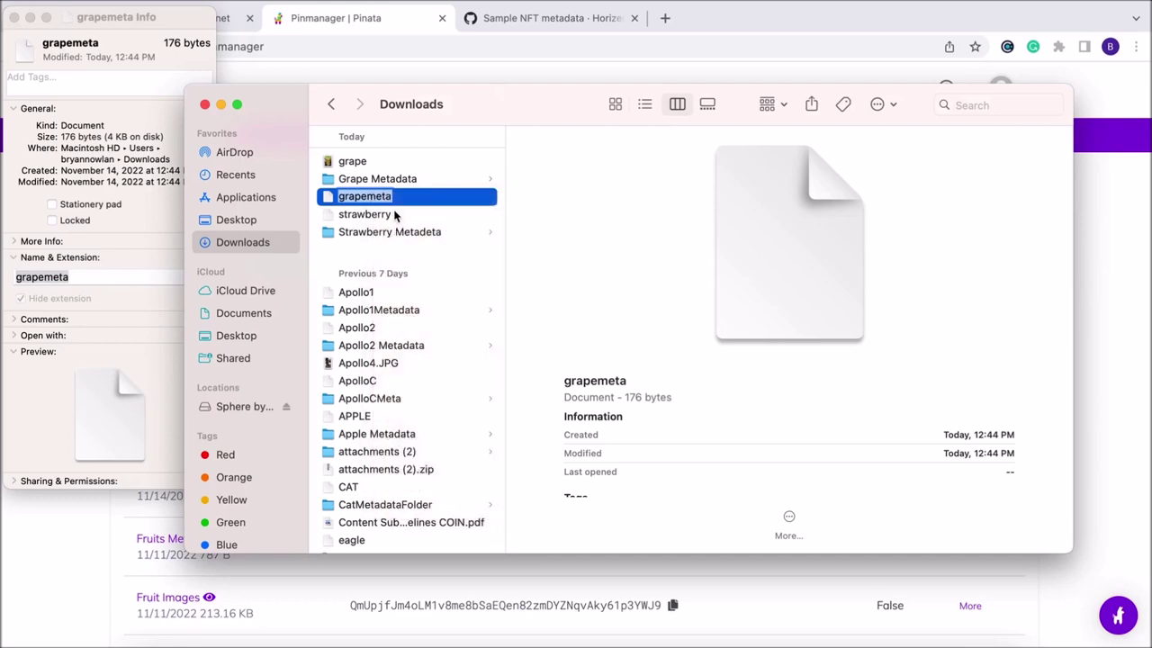
click(396, 215)
right_click(393, 198)
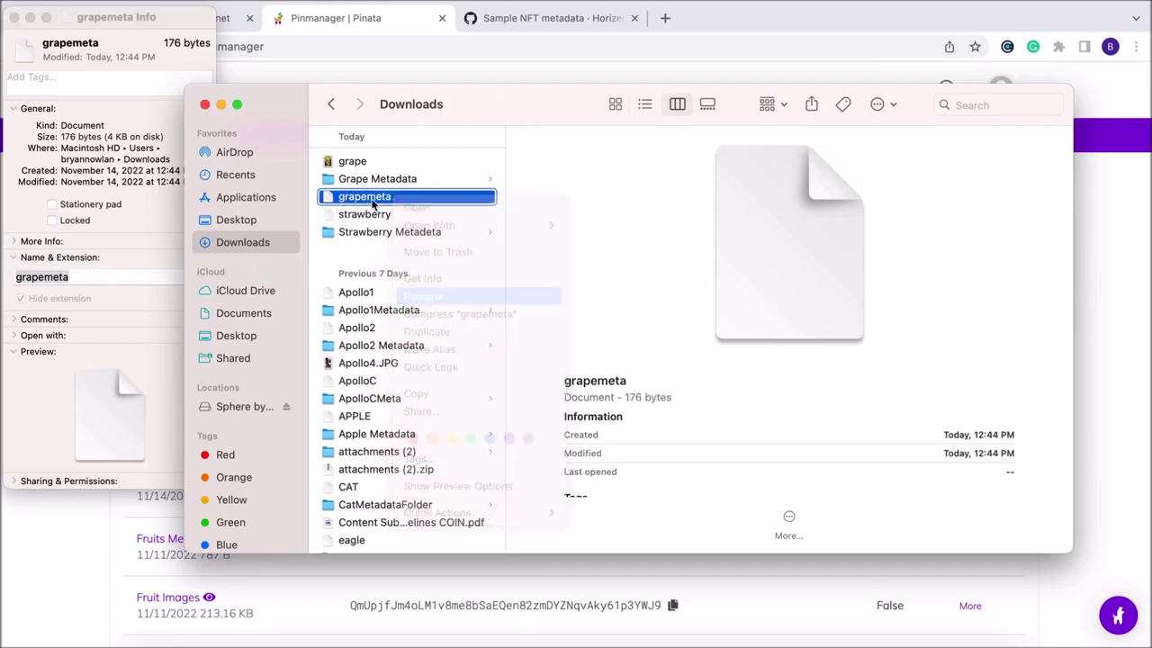
text(1)
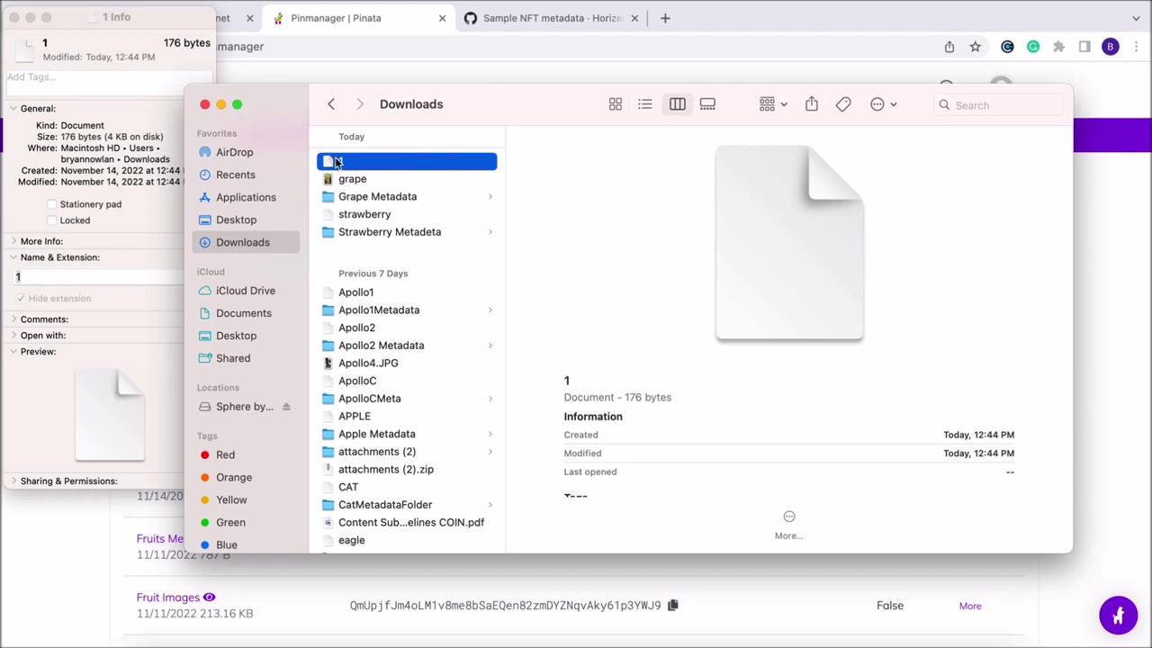
drag(338, 162, 375, 195)
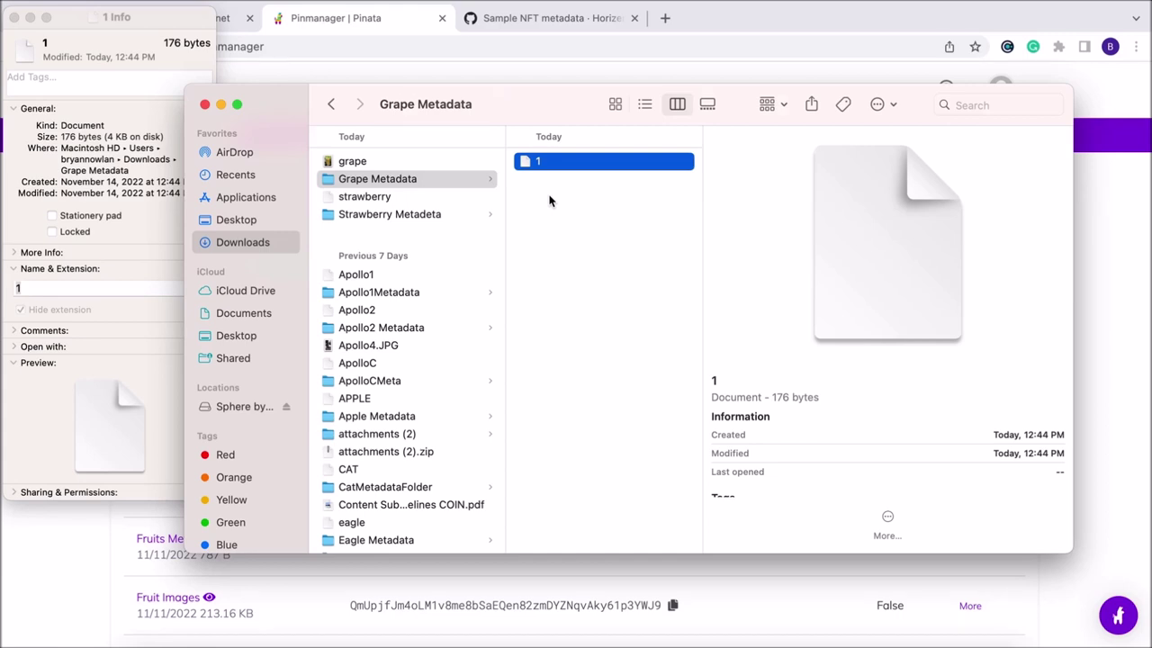
click(1098, 240)
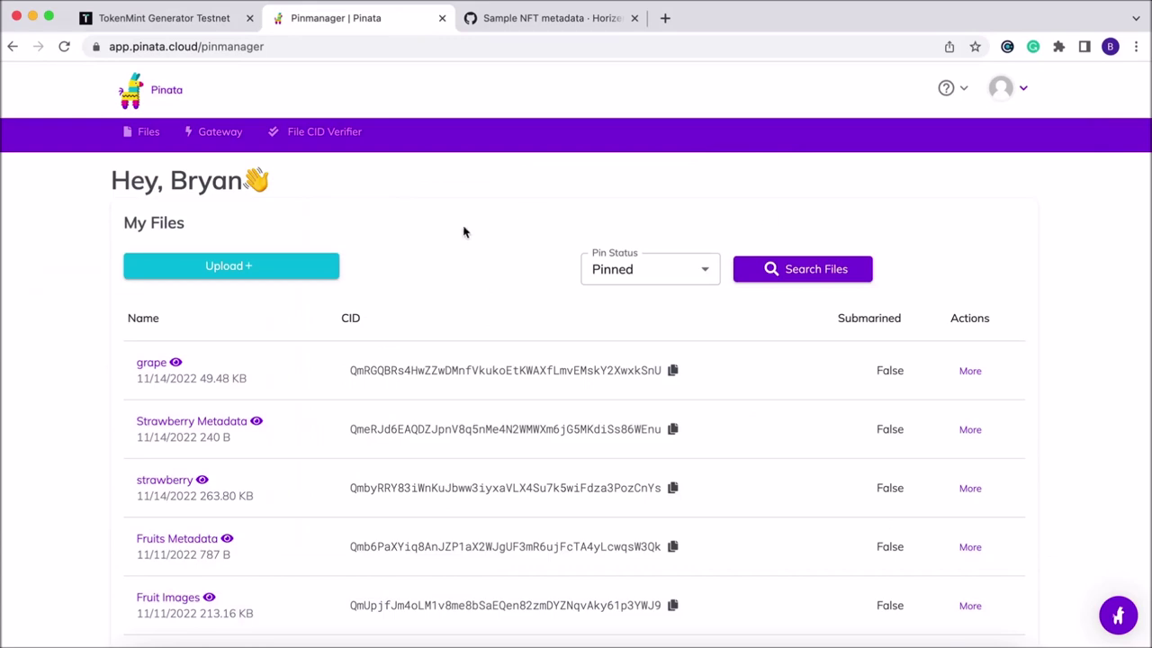
Choose the Grape Metadata folder for a Pinata folder upload and allow the browser upload.
click(283, 263)
click(167, 301)
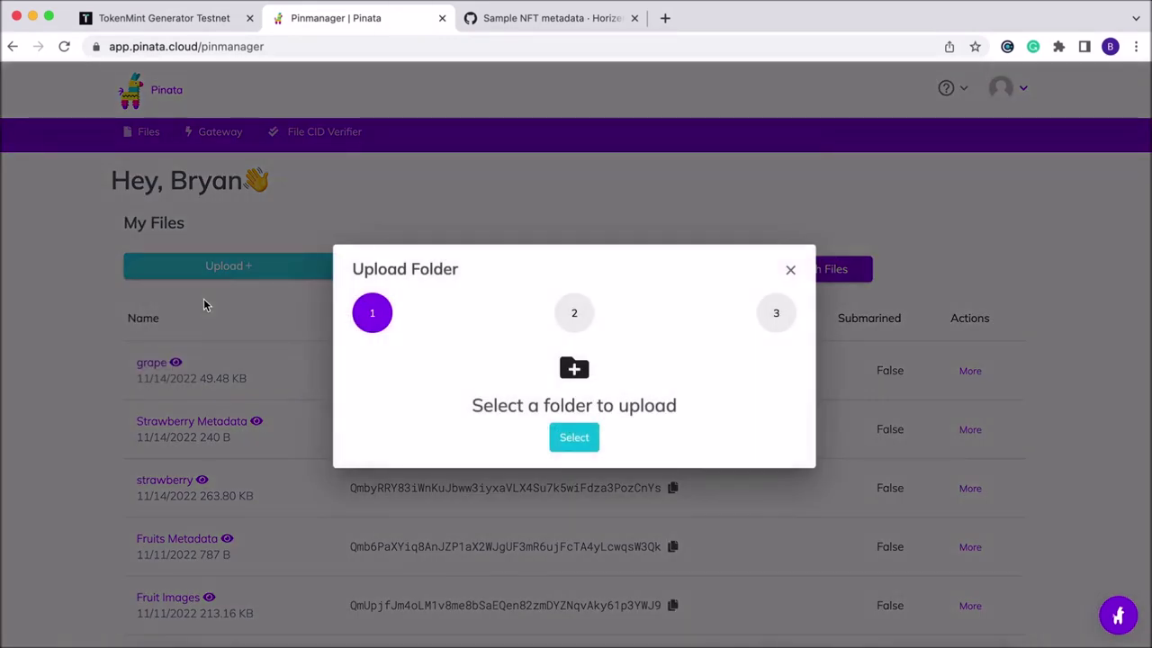
click(575, 438)
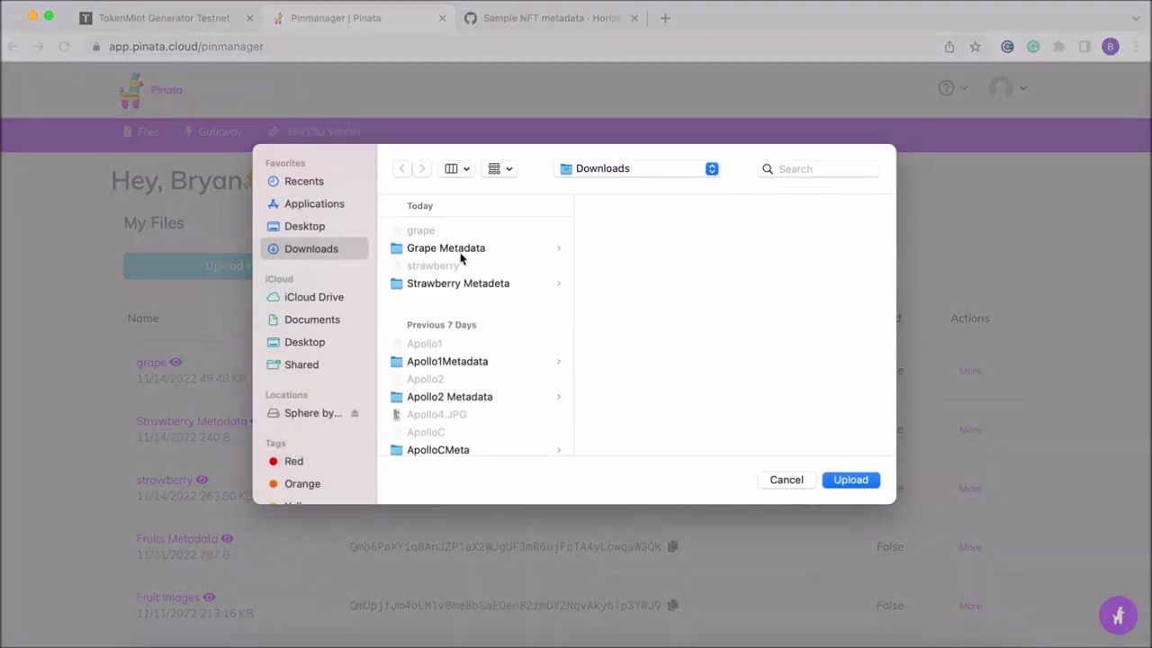
click(459, 252)
click(851, 480)
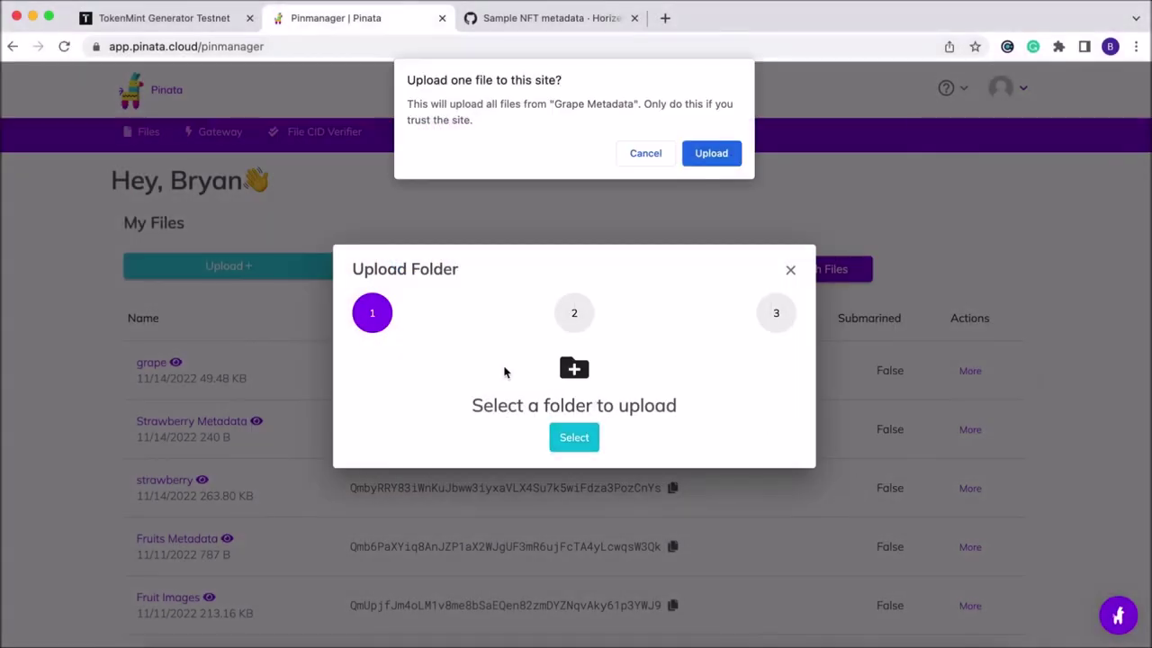
click(720, 153)
Name the upload 'Grape metadata folder', upload it, and copy its CID.
click(509, 408)
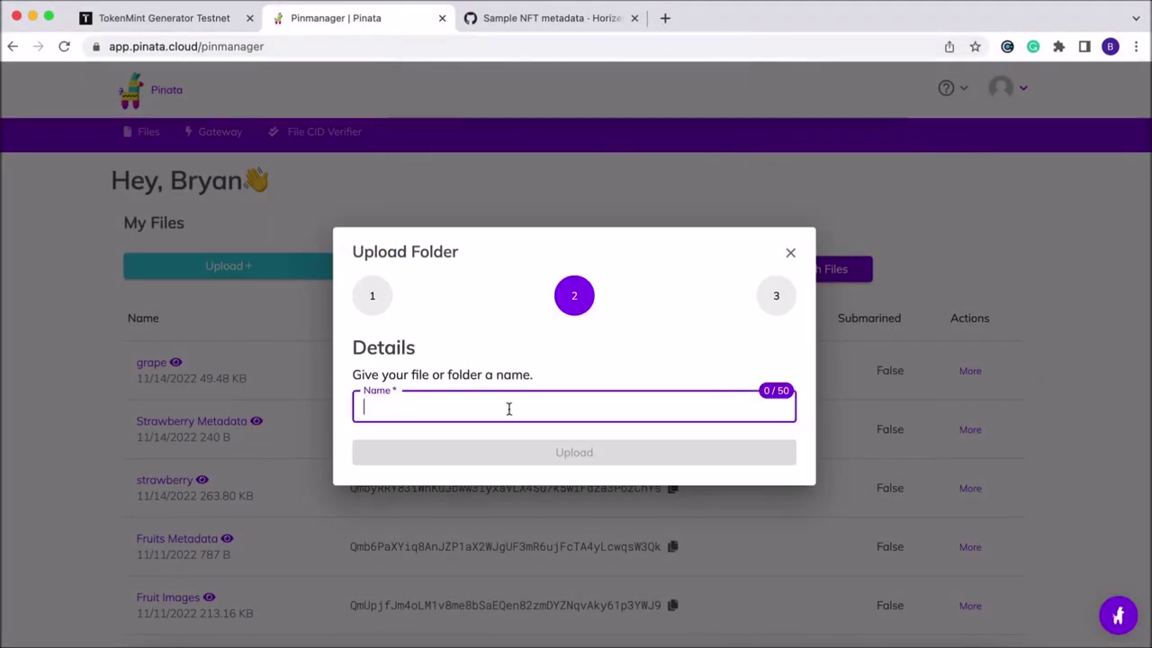
text(Grape mea)
key(BackSpace)
key(BackSpace)
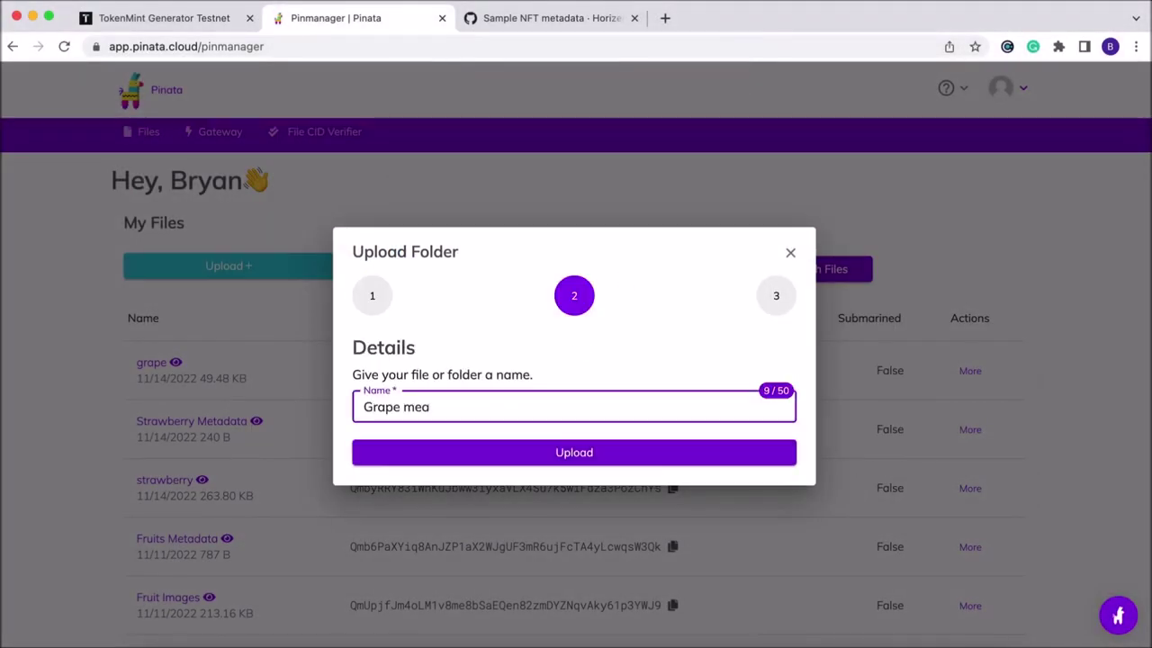
text(etadata)
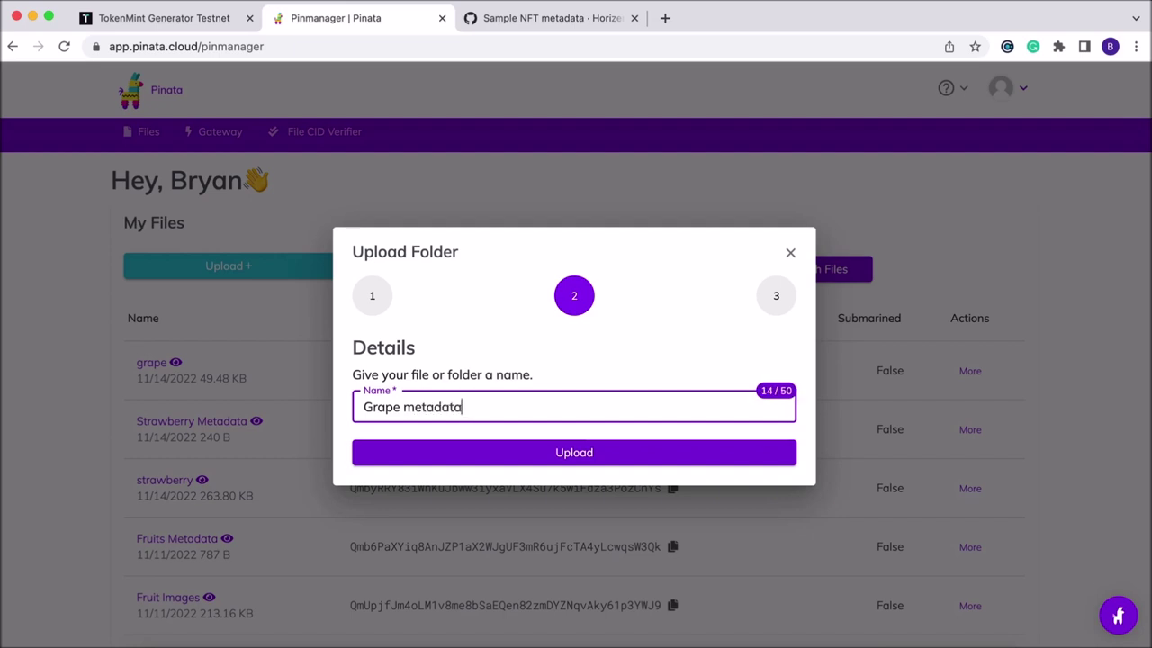
text( folder)
click(612, 452)
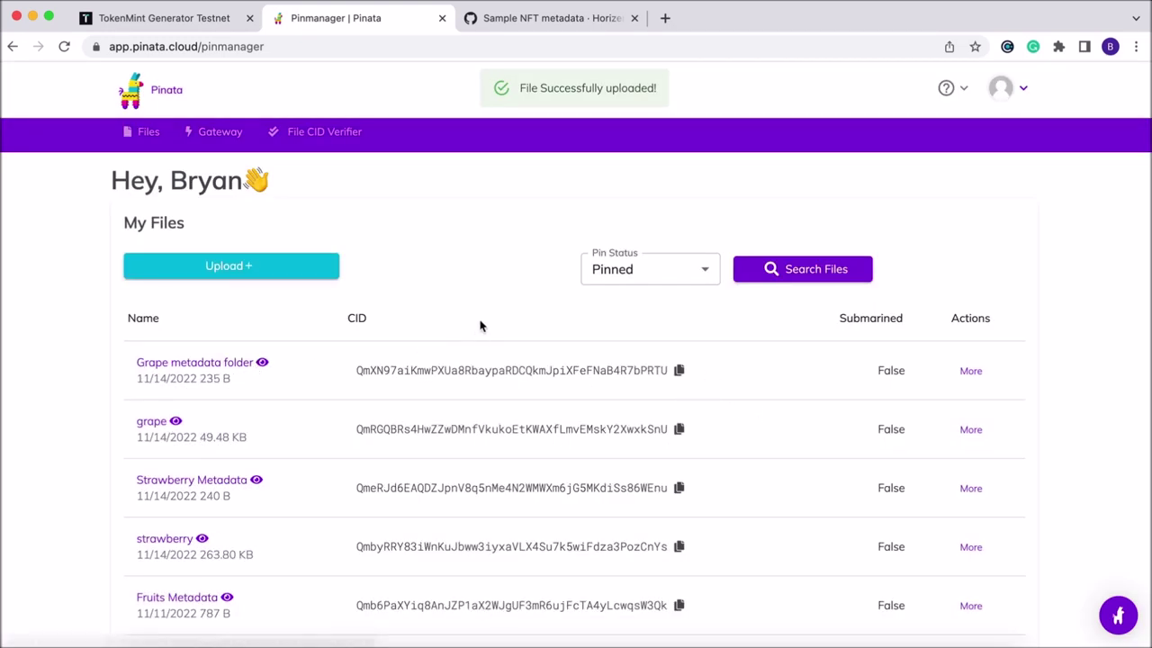
click(679, 372)
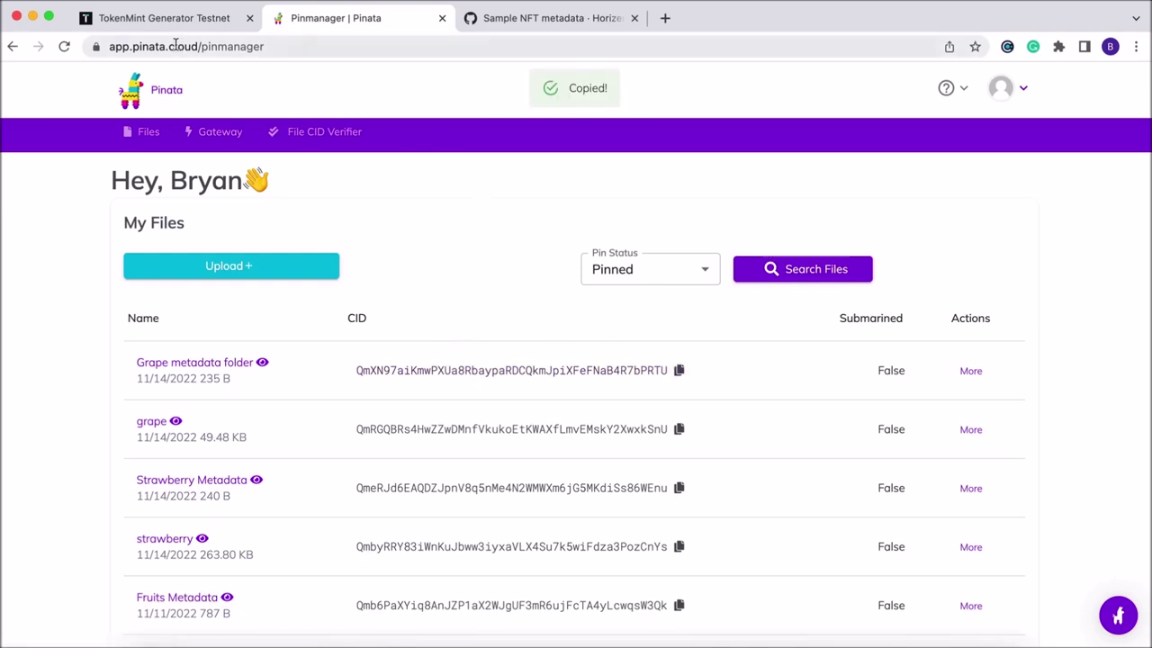
click(151, 25)
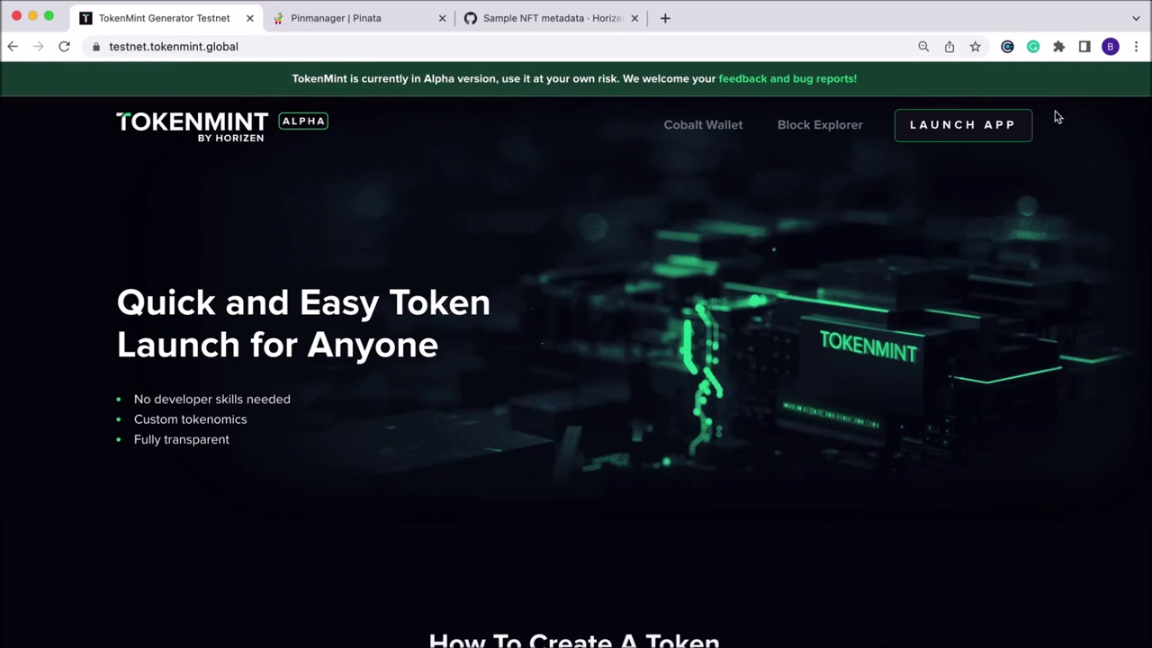
Launch the TokenMint app, go to NFTs, and start a new collection.
click(988, 128)
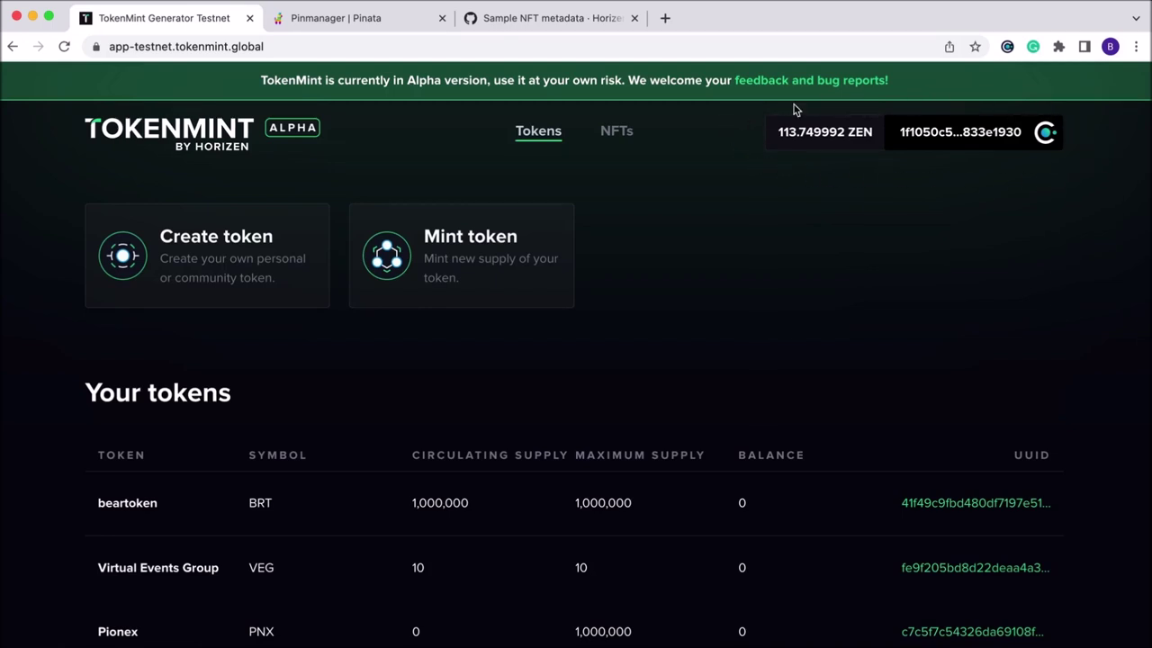
click(624, 137)
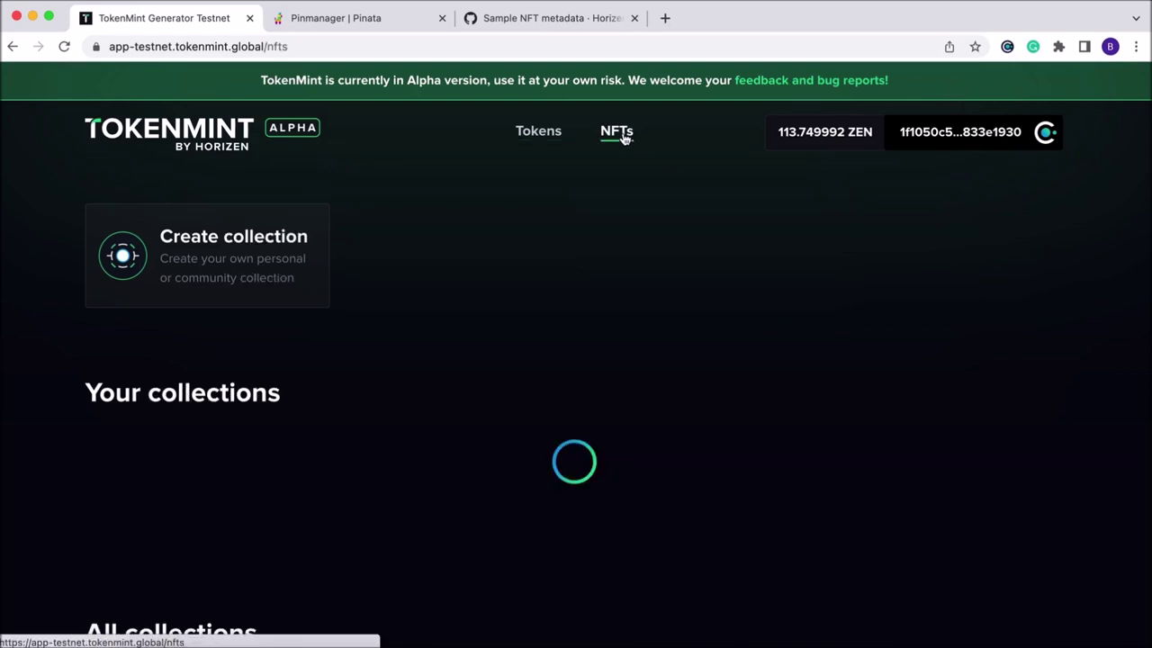
click(206, 250)
Enter collection name Grapes and symbol GRAPE.
scroll(486, 396, down, 2)
click(465, 381)
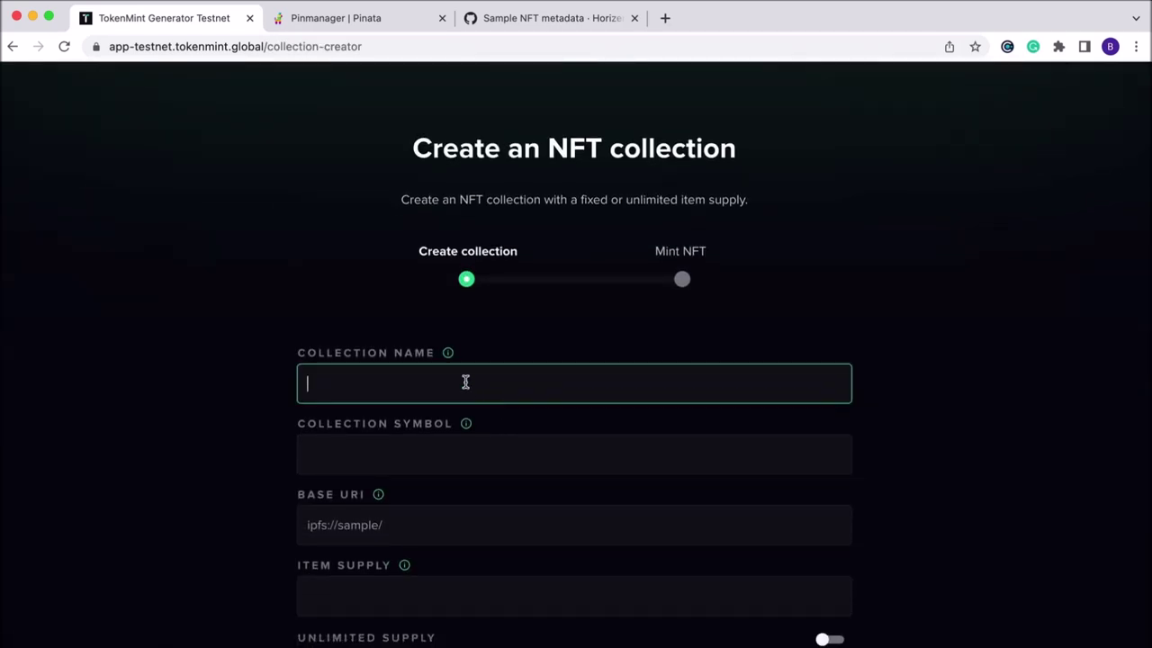
text(Grapes)
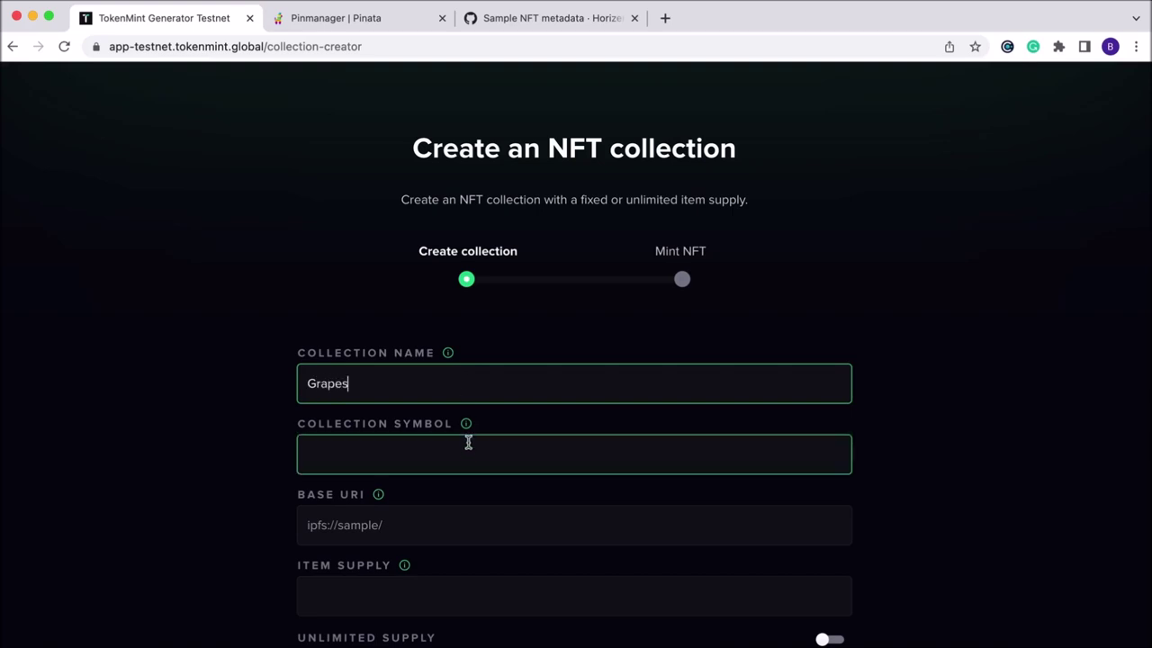
click(458, 449)
text(GRAPE)
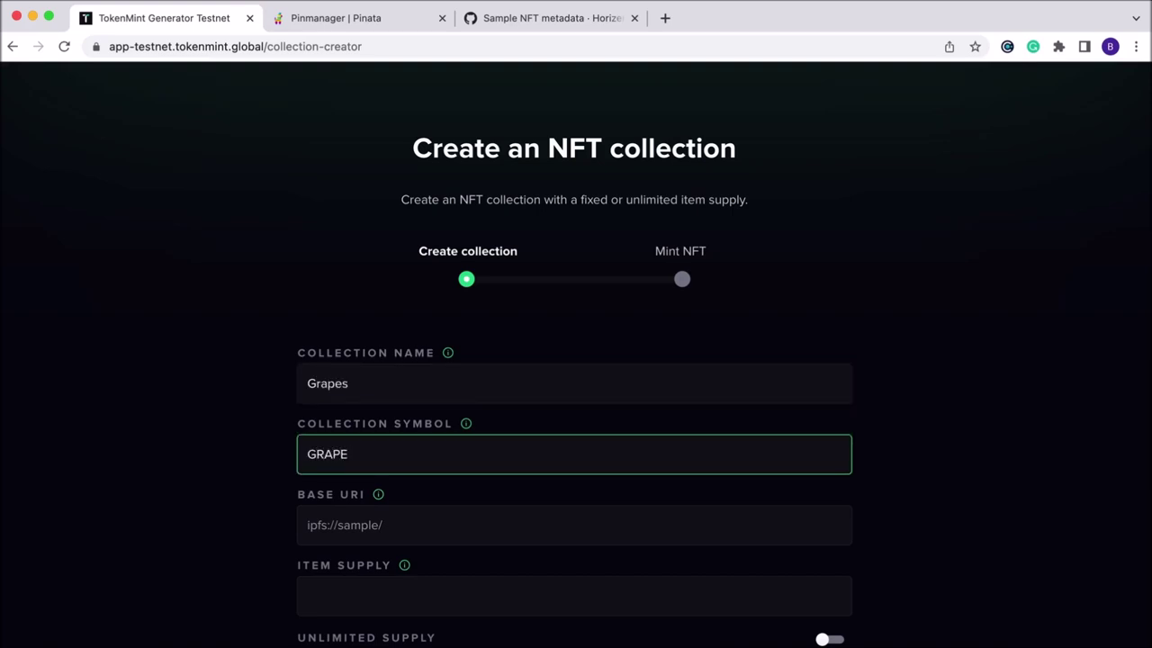
Set base URI to ipfs://<metadata folder CID>/, item supply 1, and accept the terms.
scroll(455, 450, down, 3)
click(371, 363)
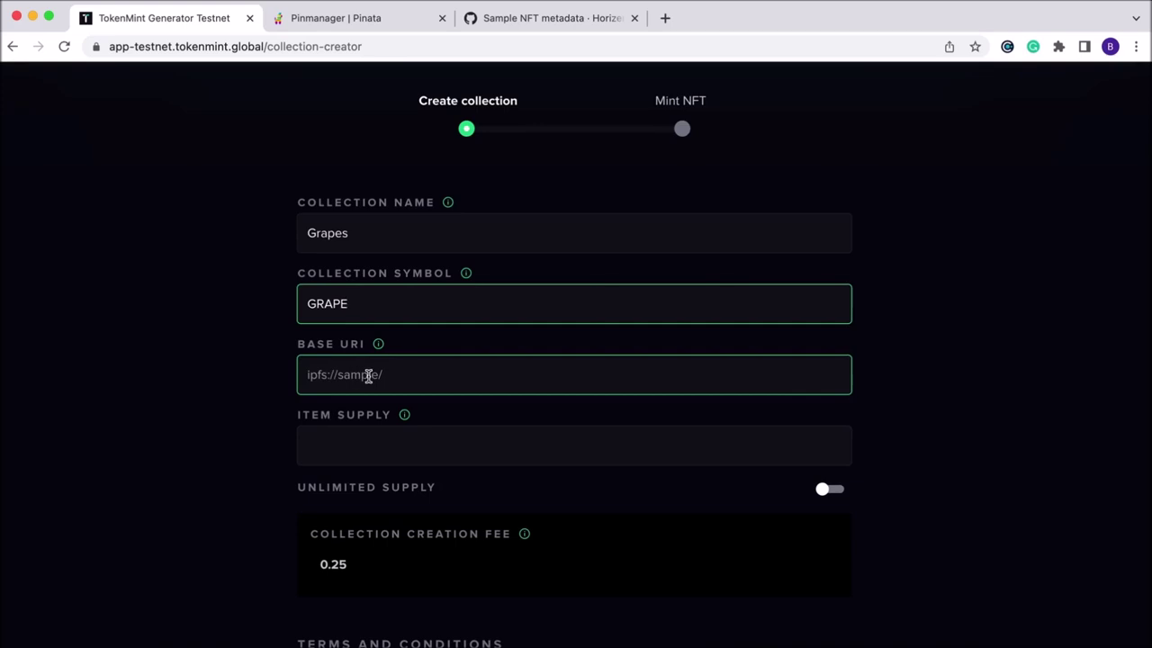
text(ipfs)
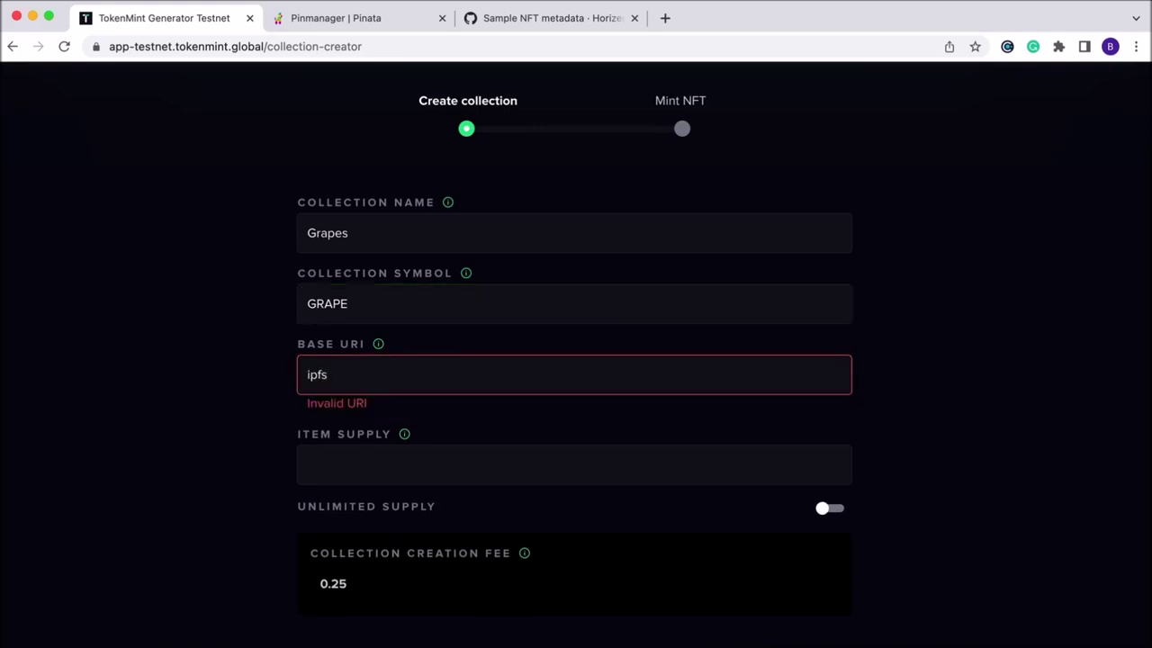
text(://)
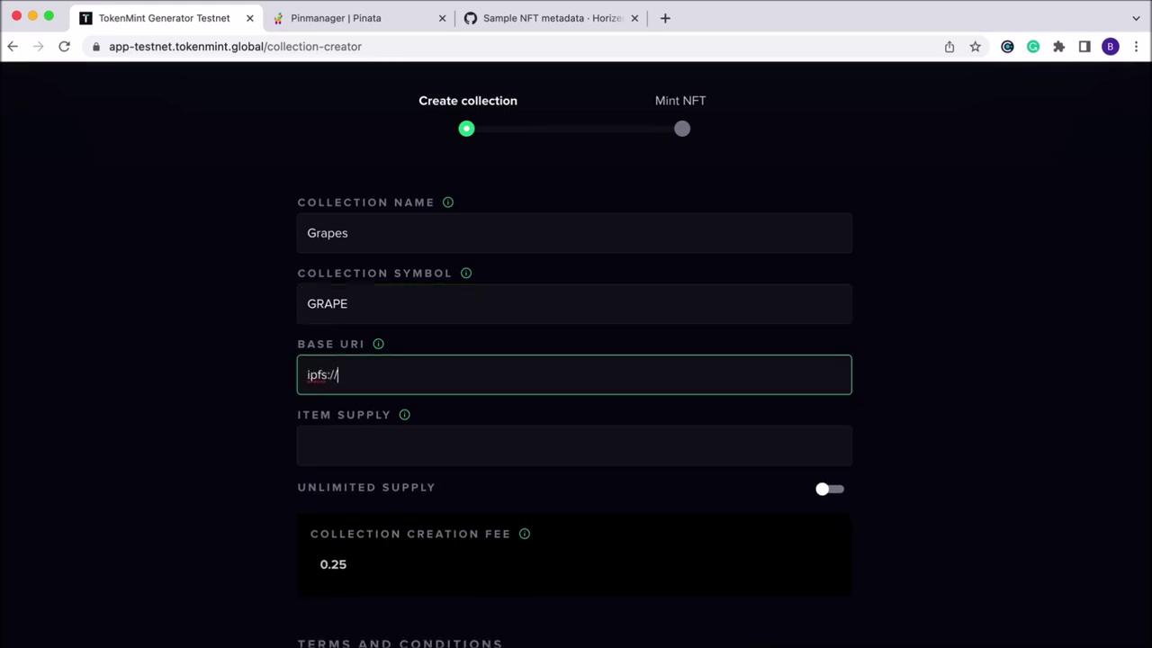
key(super+v)
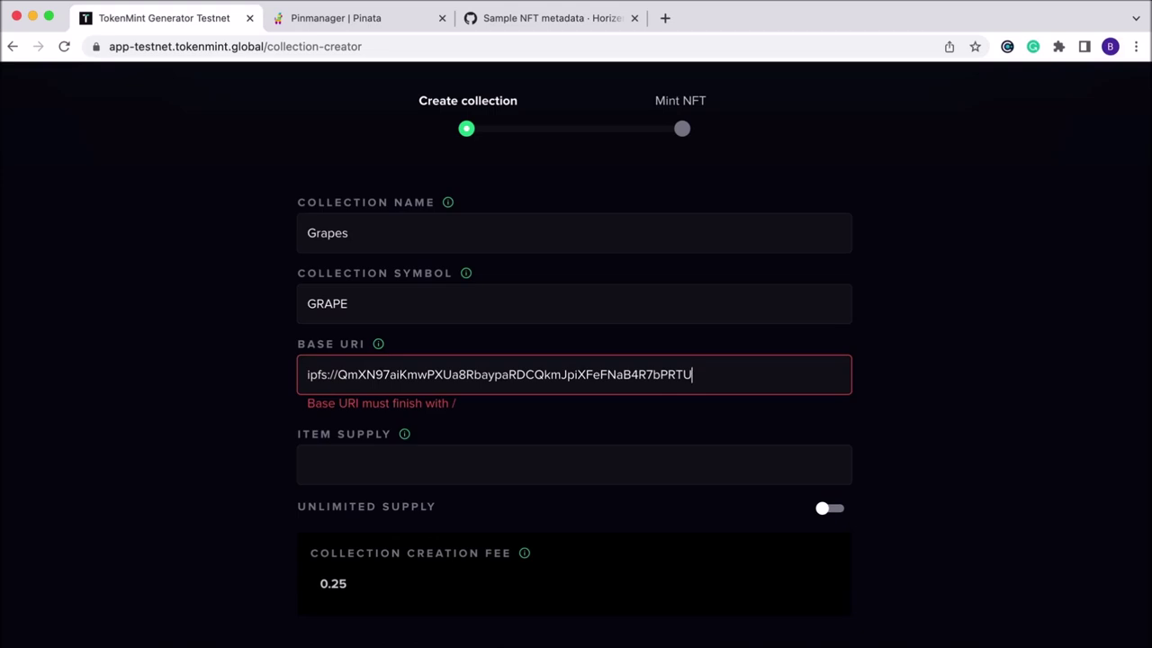
text(/)
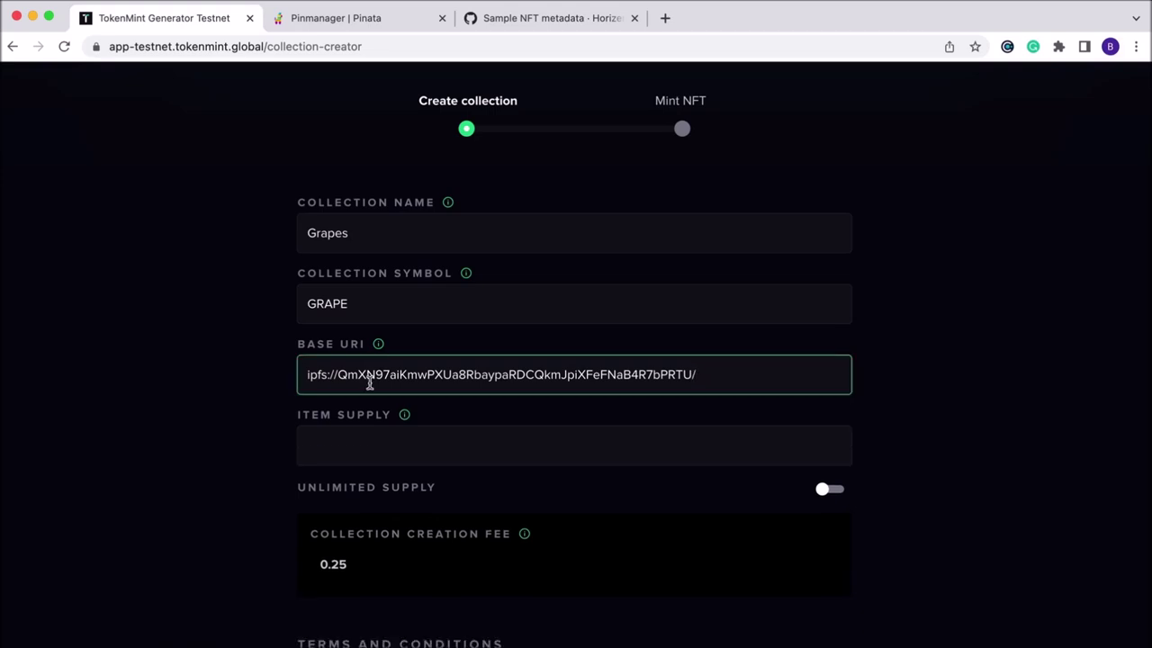
scroll(376, 385, down, 2)
click(384, 388)
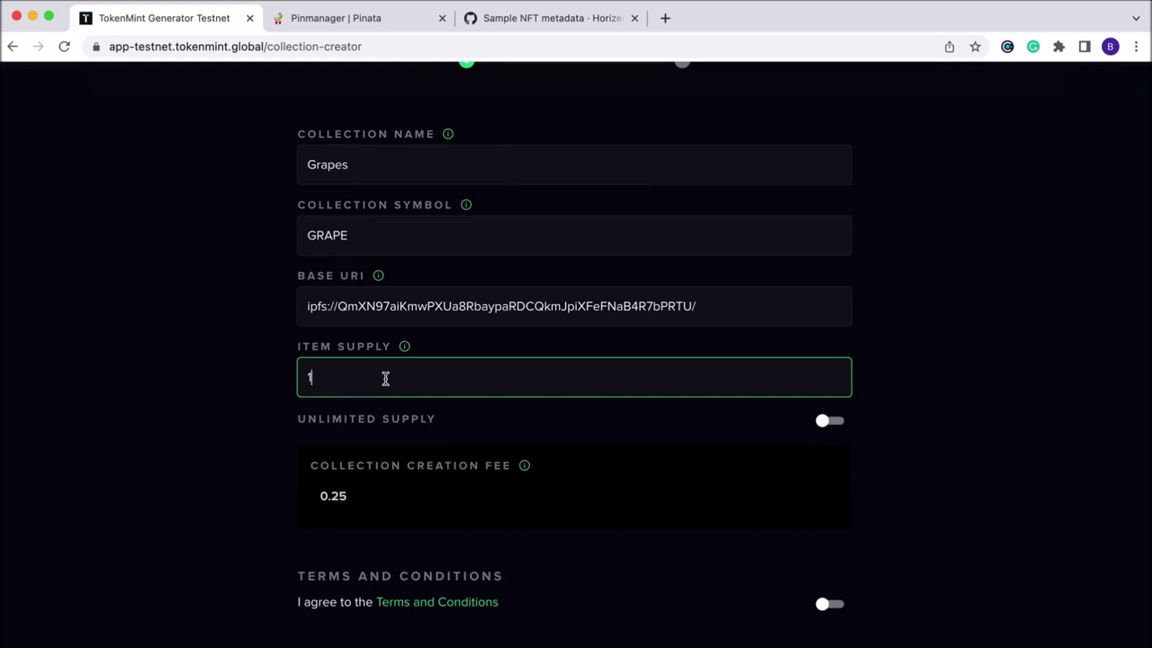
scroll(239, 378, down, 3)
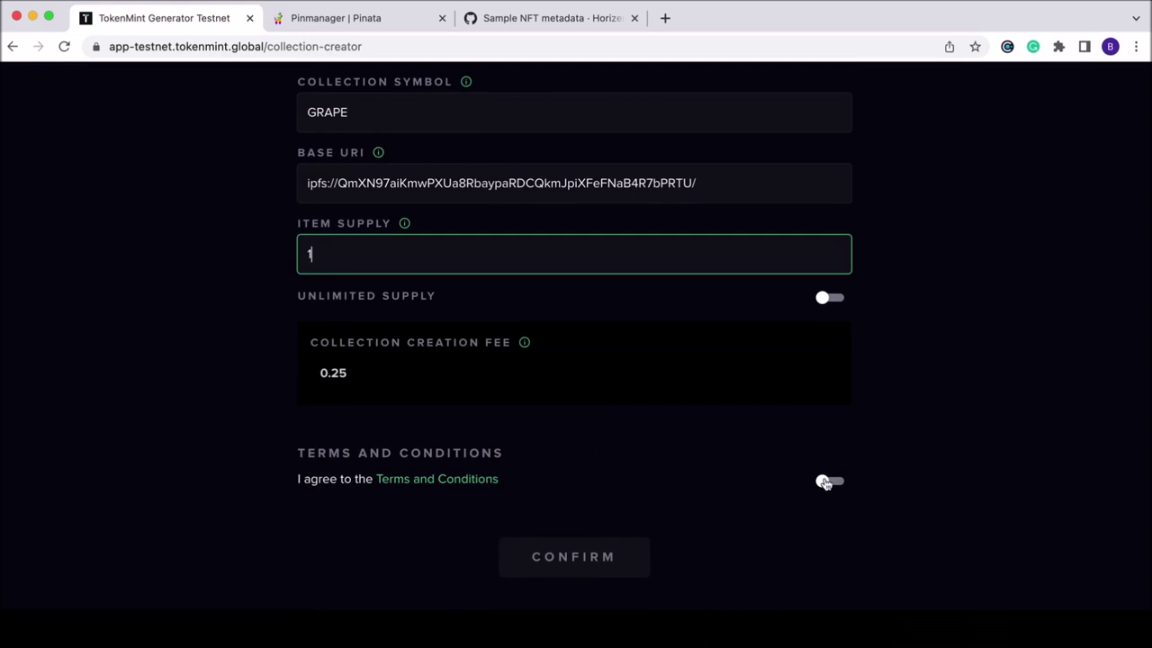
click(825, 482)
Confirm creating the Grapes collection and sign it in Cobalt with the wallet password.
scroll(560, 517, down, 1)
click(554, 522)
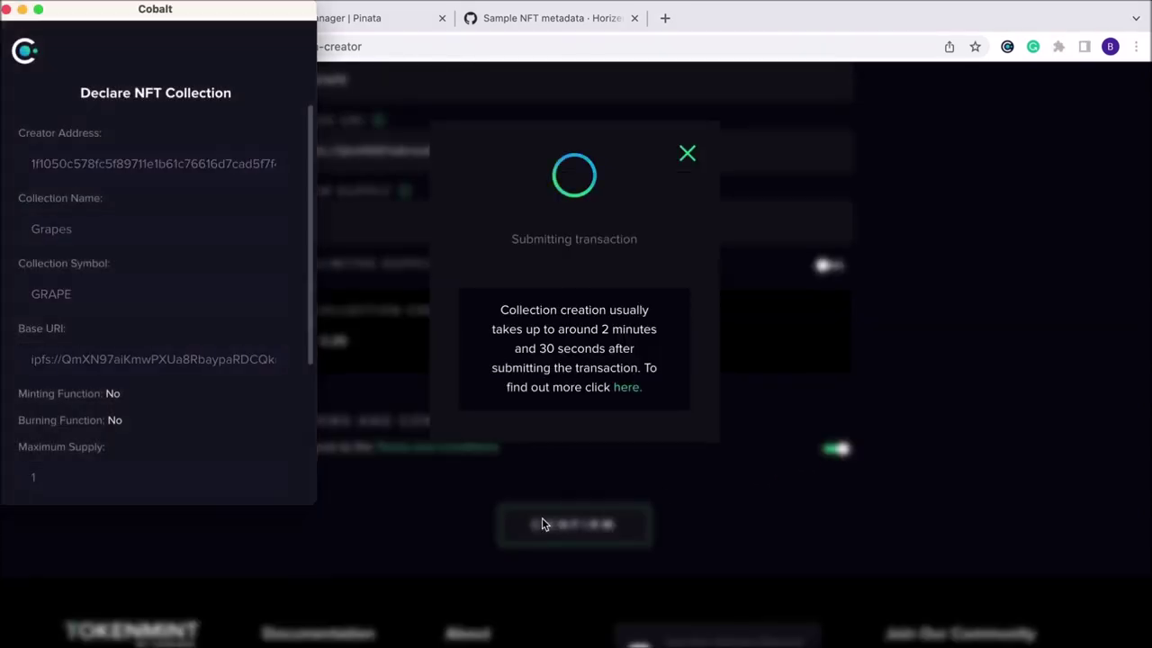
scroll(164, 387, down, 5)
click(136, 396)
text(****)
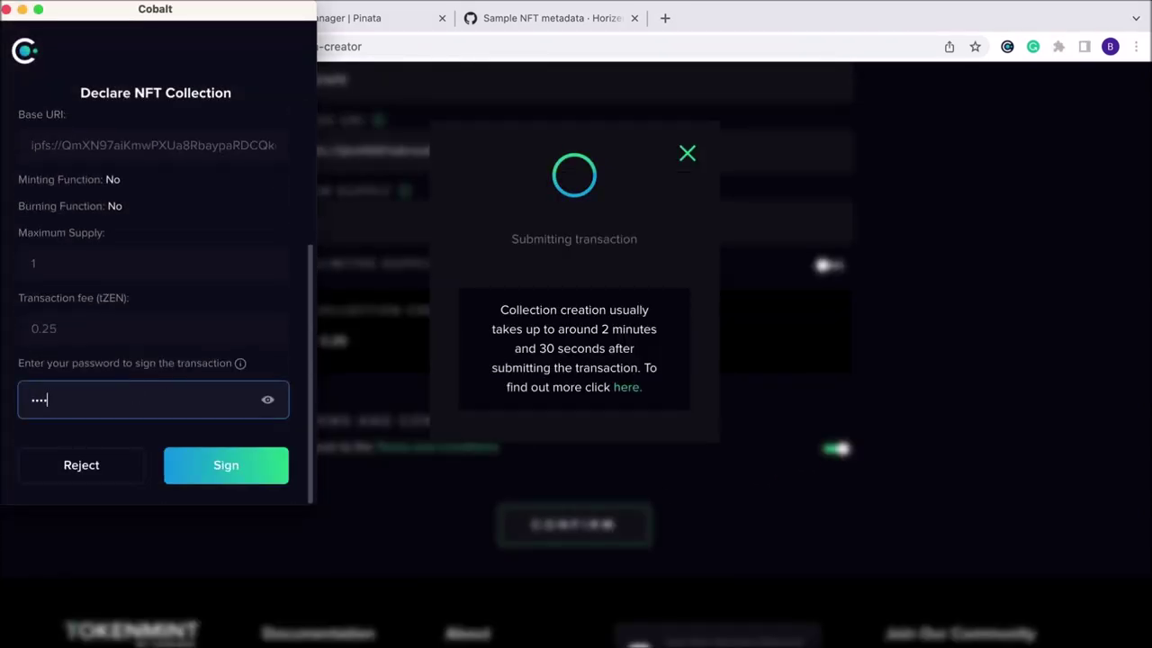
text(*************)
click(226, 467)
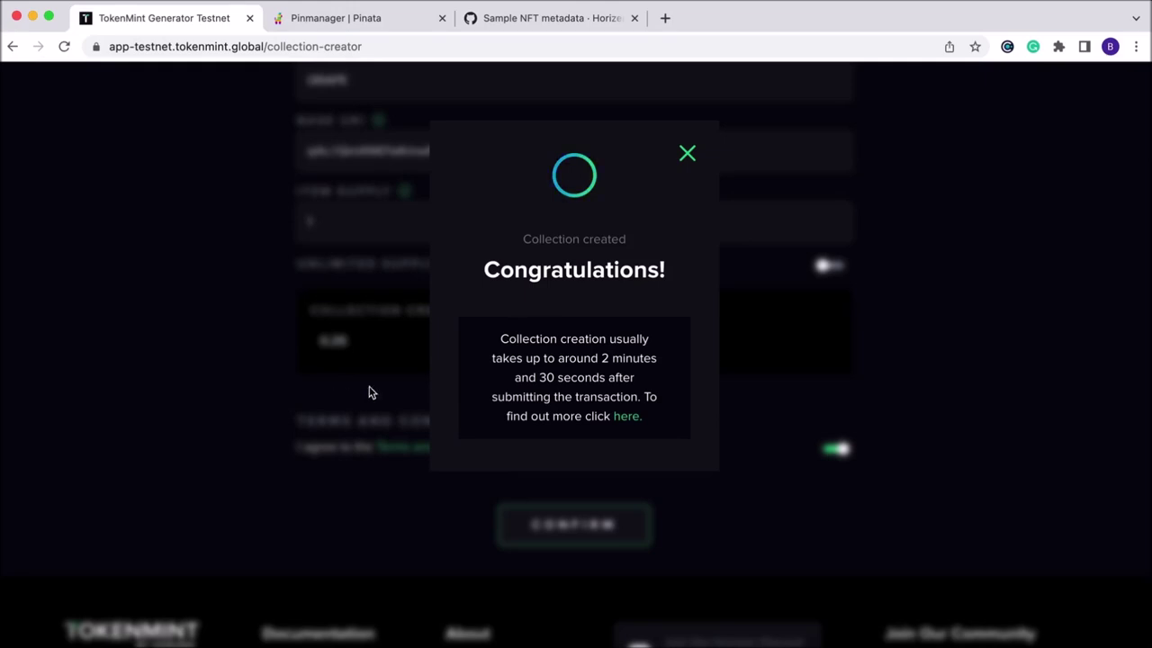
Dismiss the Congratulations modal and open the collection's status link in a new tab.
right_click(630, 417)
click(761, 297)
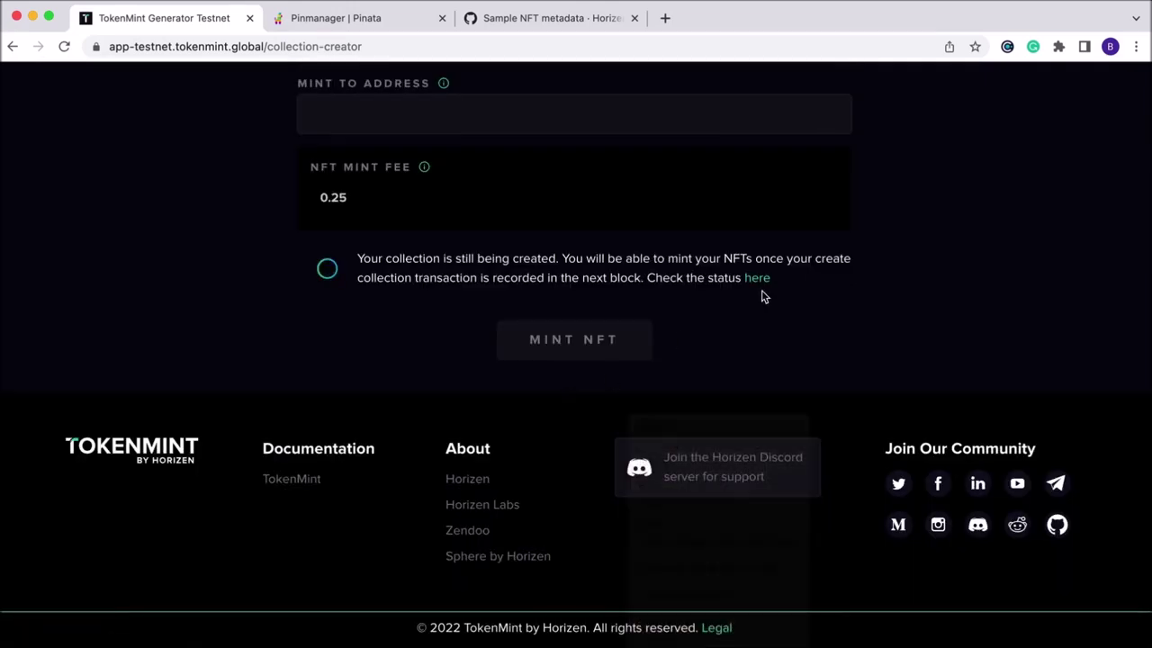
right_click(761, 281)
click(804, 291)
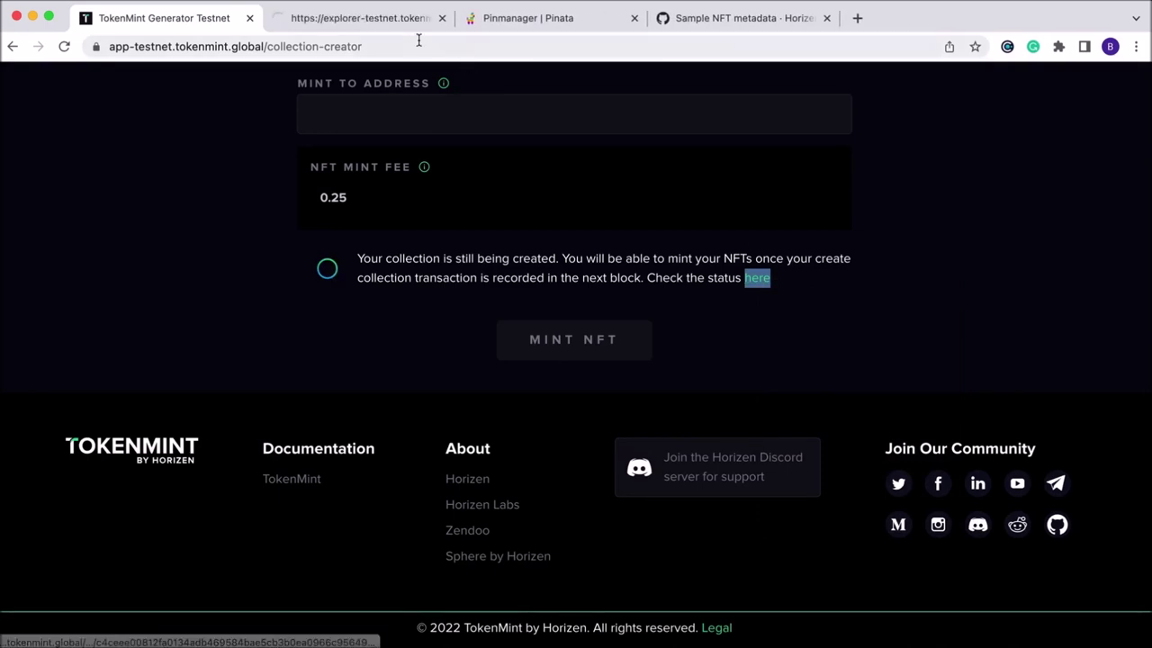
click(318, 19)
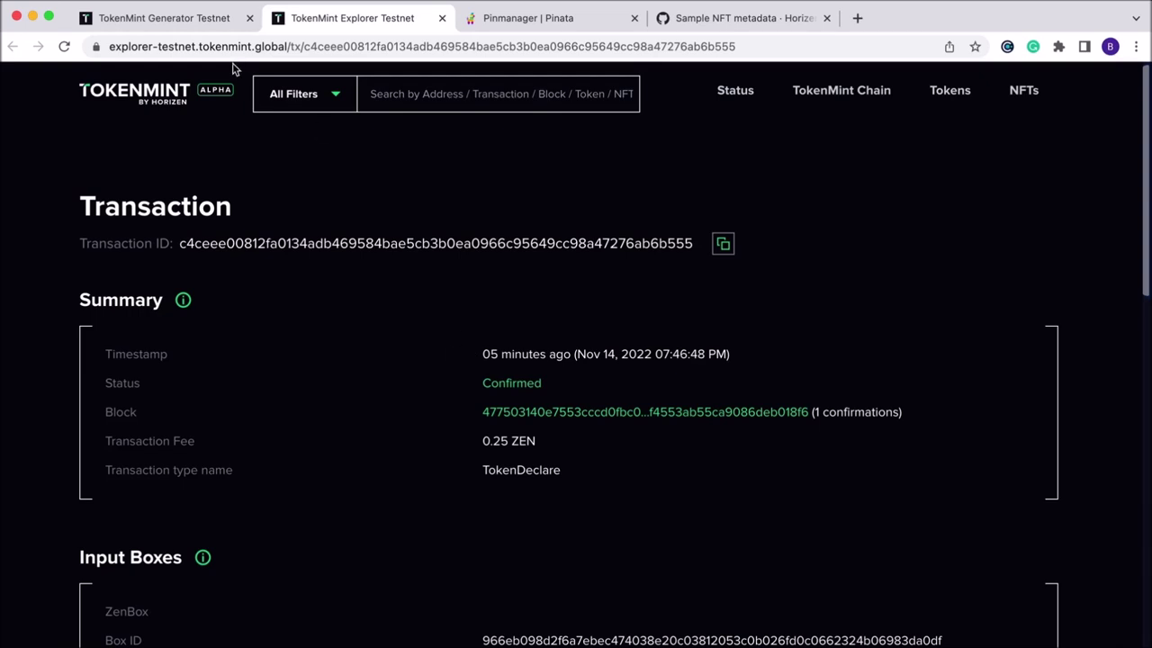
click(166, 18)
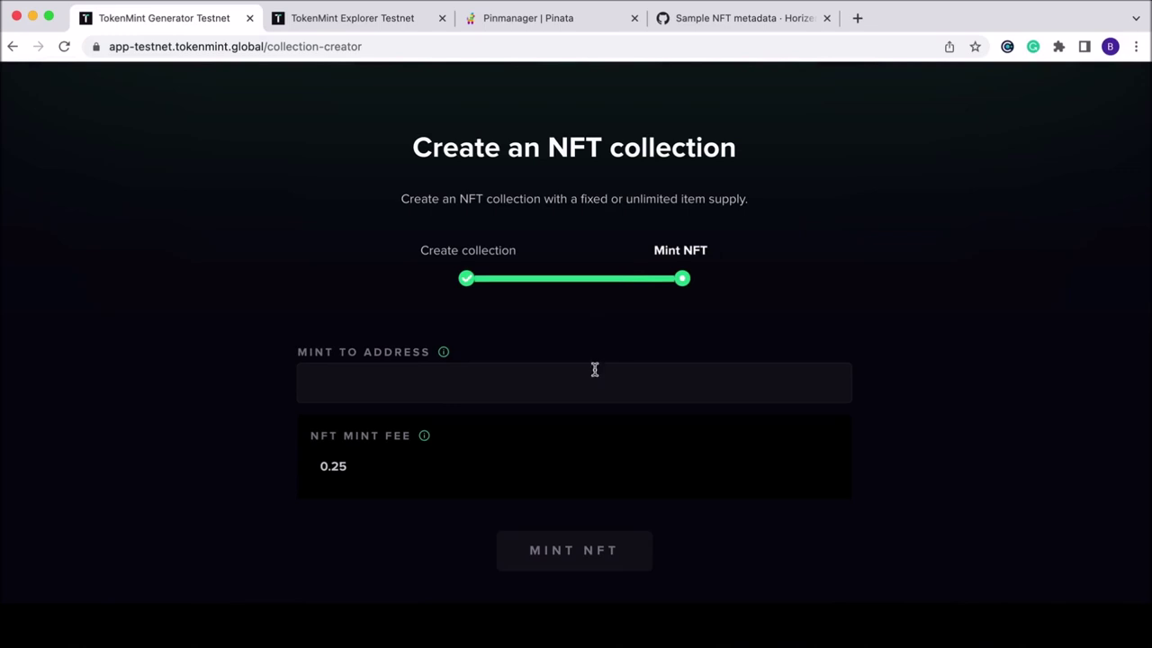
Copy the test wallet's address from Cobalt into the Mint to Address field.
click(561, 379)
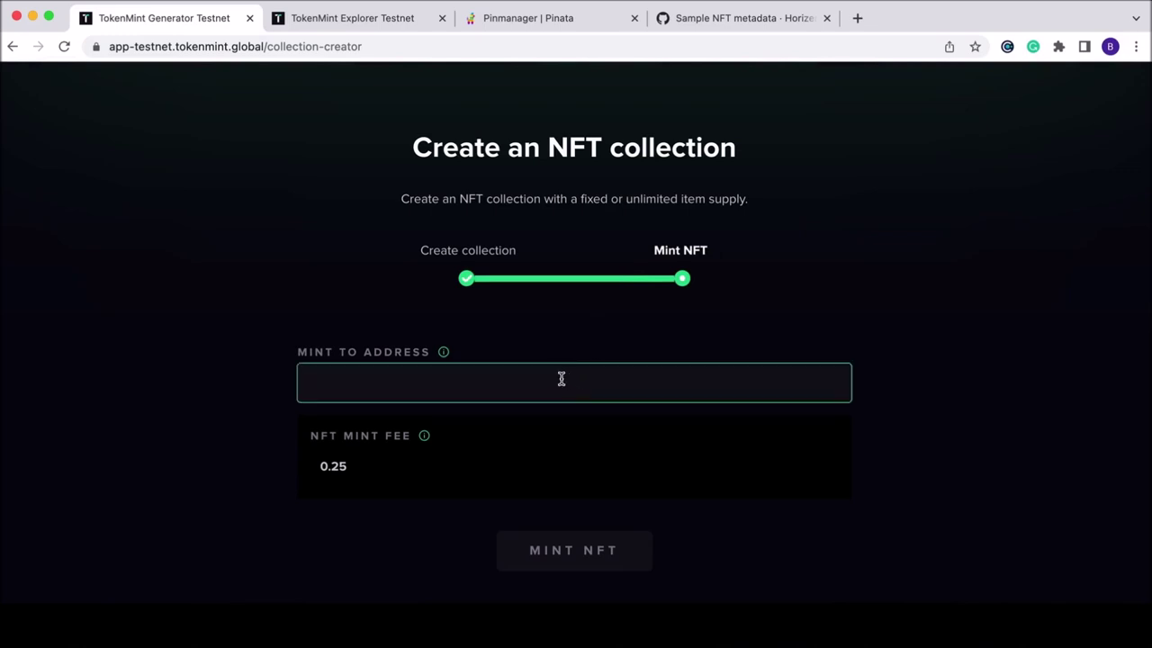
click(1007, 46)
click(903, 189)
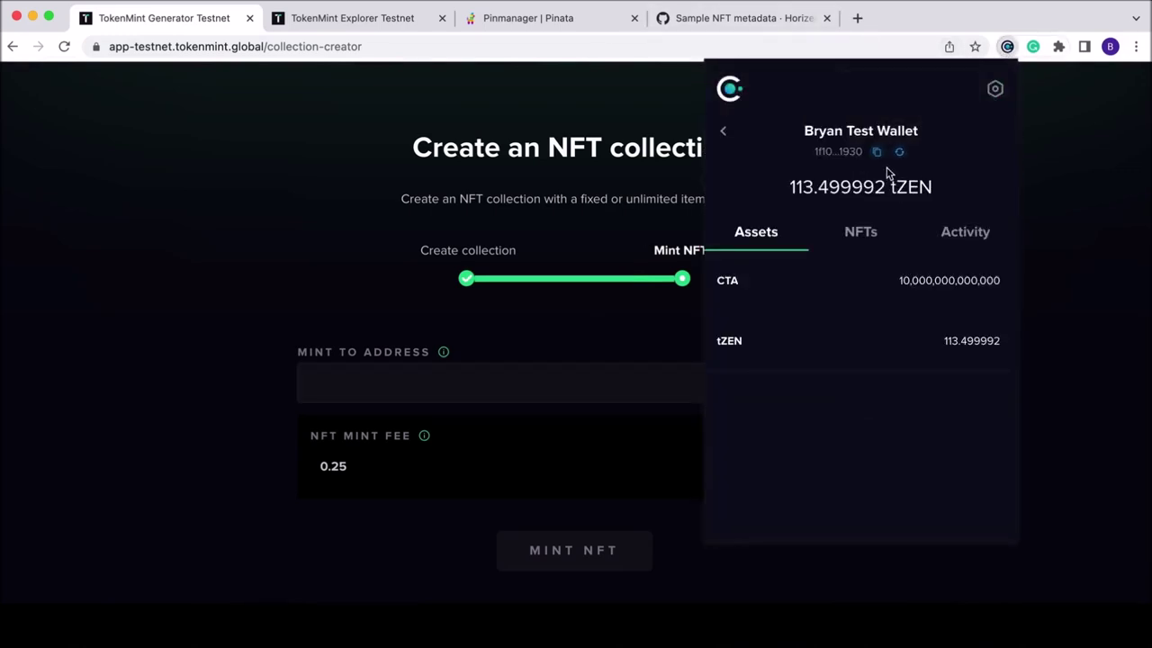
click(876, 152)
click(349, 400)
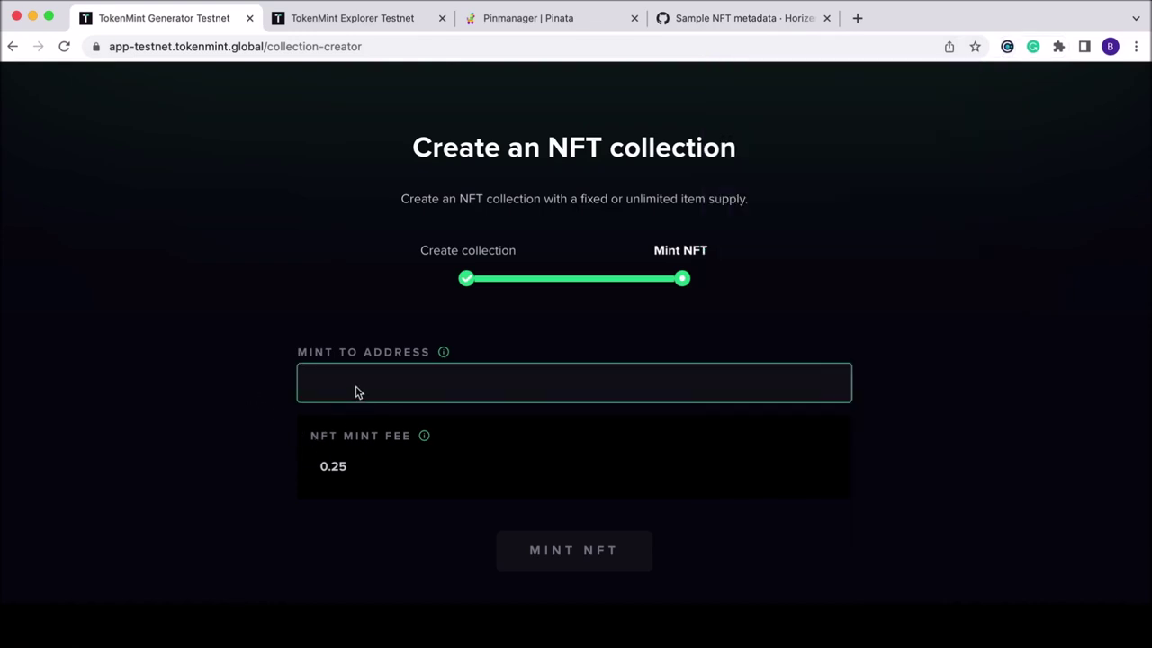
text(1f1050c578fc5f89711e1b61c76616d7cad5f7f4529e872fe743ef08833e1930)
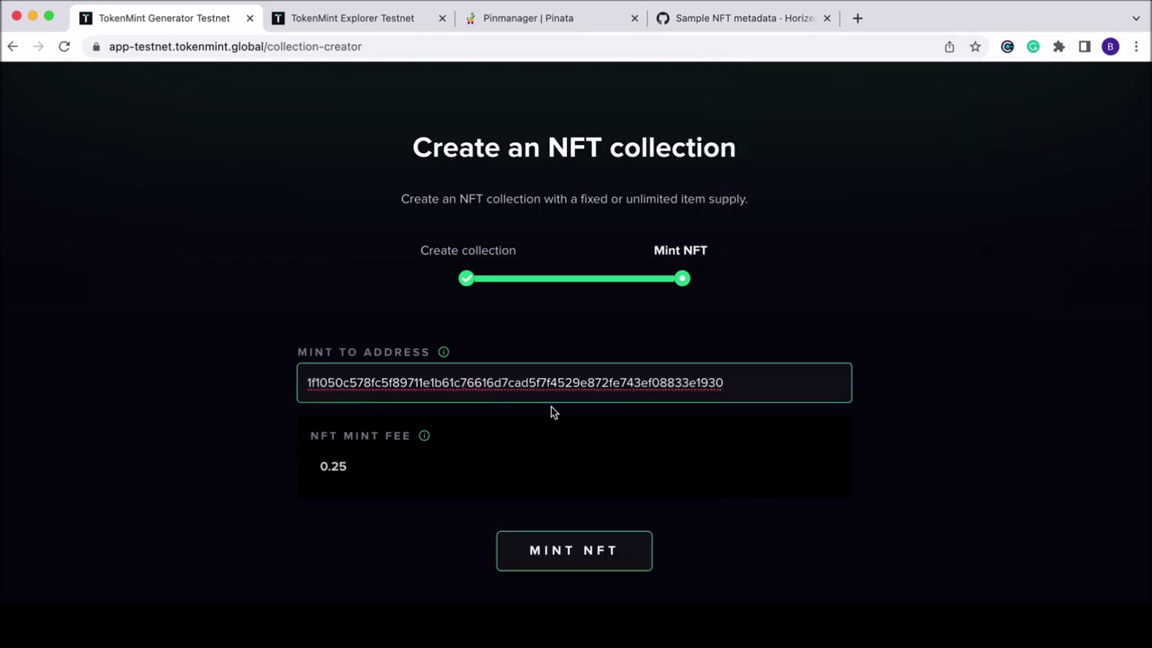
Mint the NFT and sign the mint transaction with the wallet password.
click(584, 551)
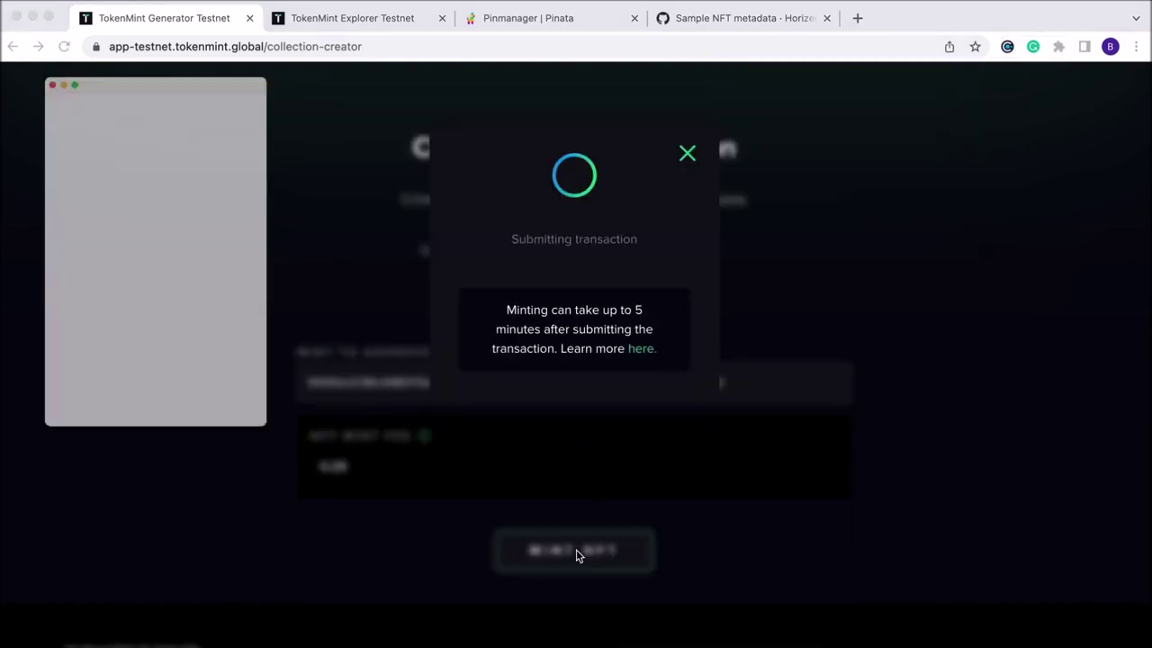
click(162, 382)
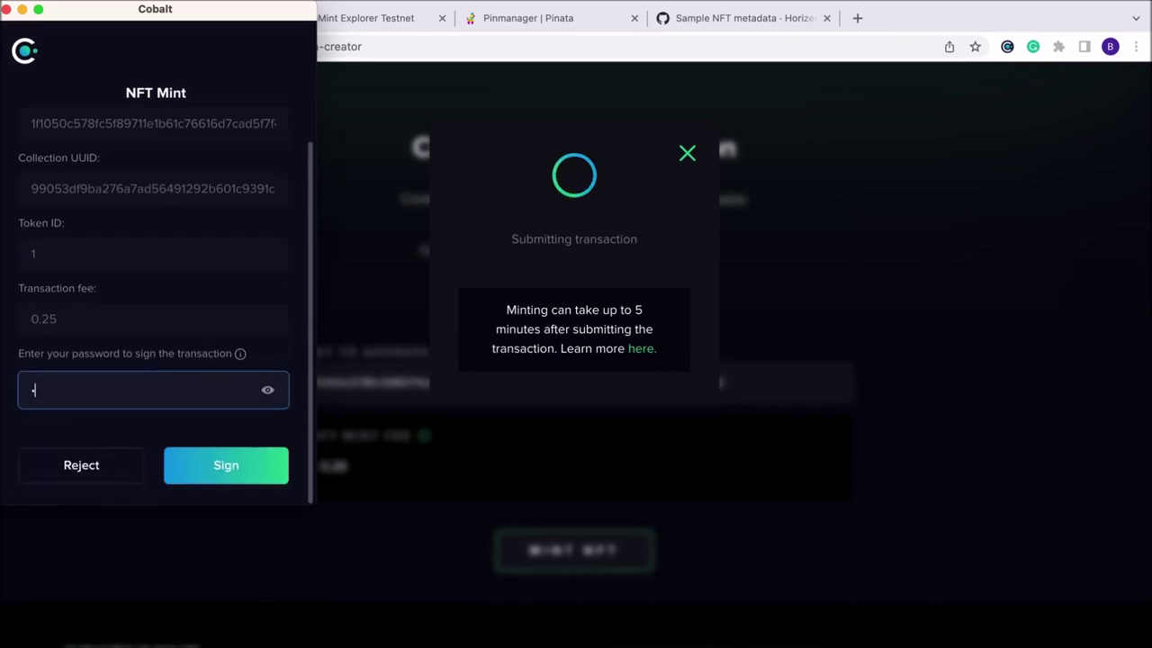
text(•••••••••••••••••)
key(Return)
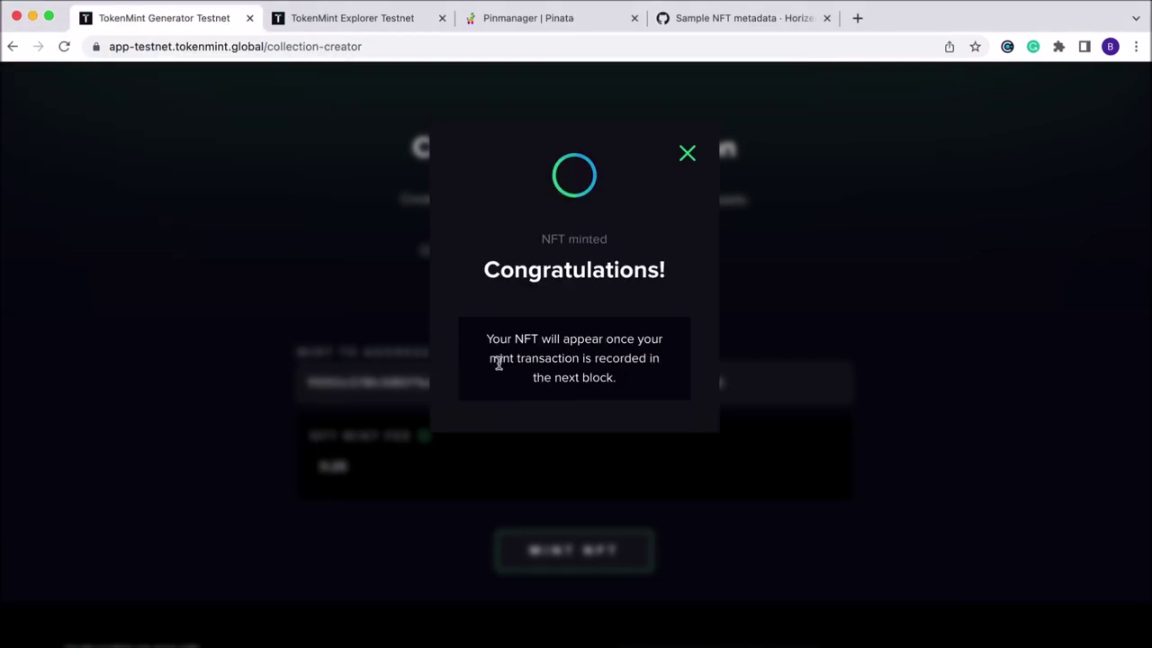
Scroll the NFTs page to find the Grapes row under Your collections.
scroll(498, 368, down, 8)
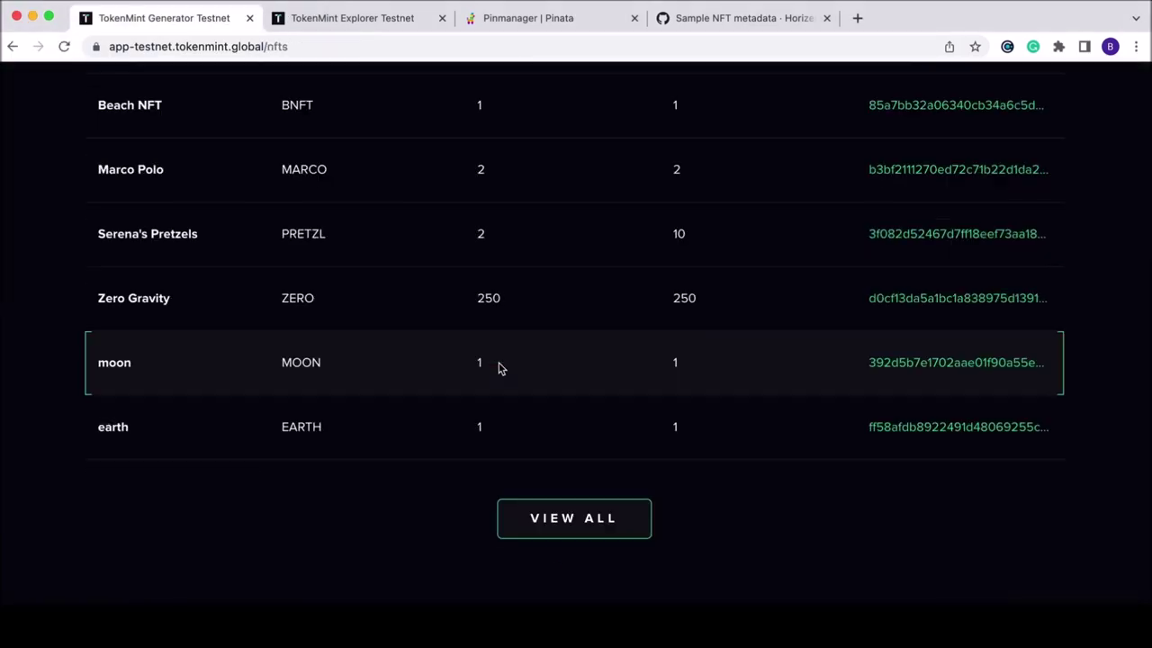
scroll(475, 275, up, 4)
scroll(476, 276, up, 3)
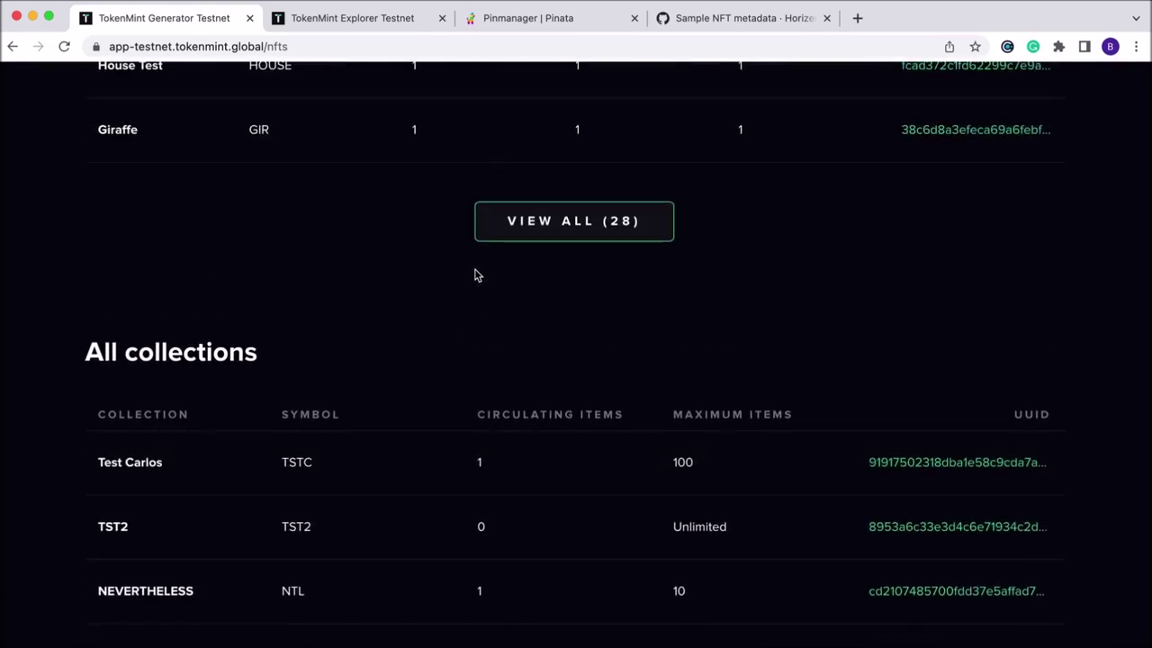
scroll(475, 275, up, 8)
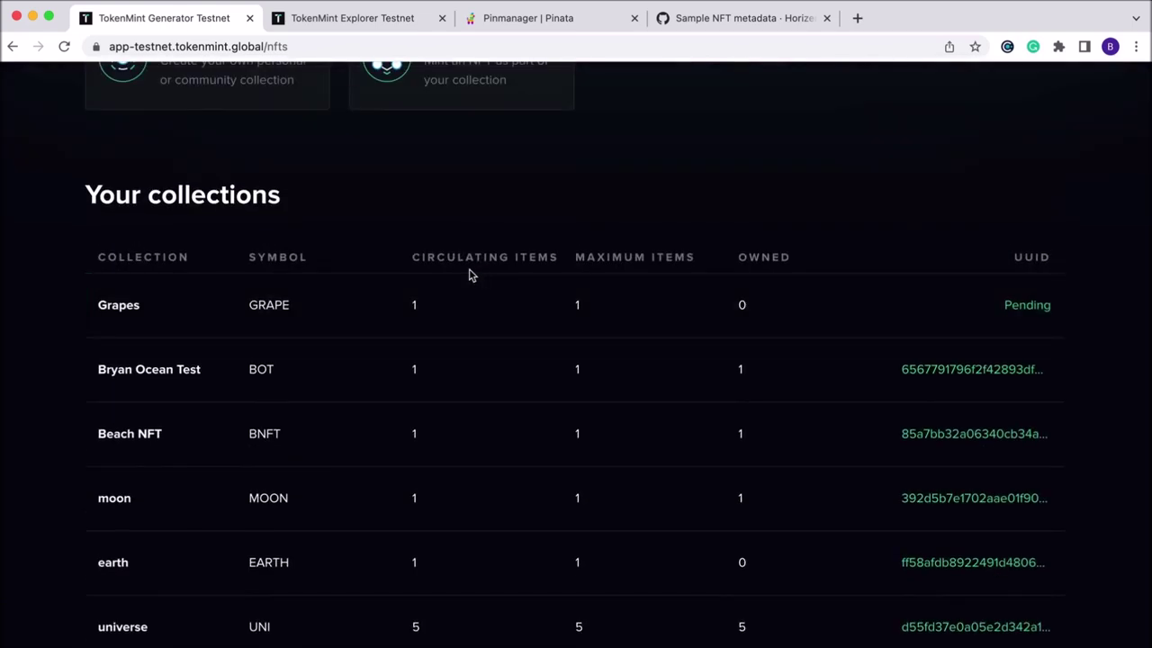
scroll(469, 274, up, 1)
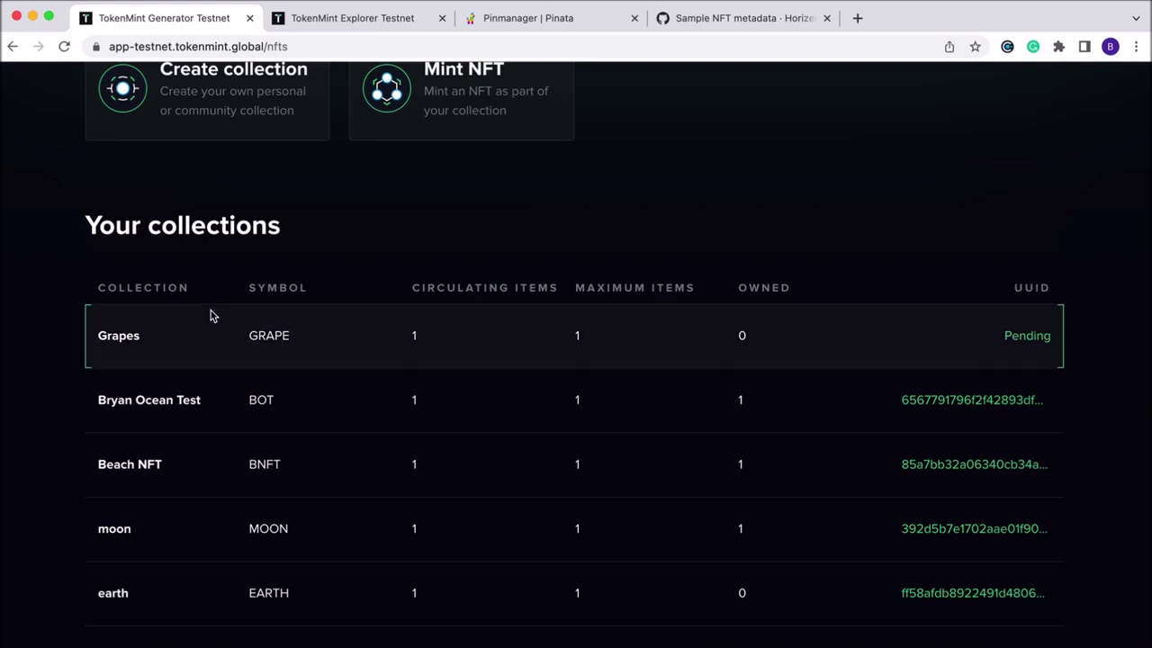
scroll(213, 315, down, 1)
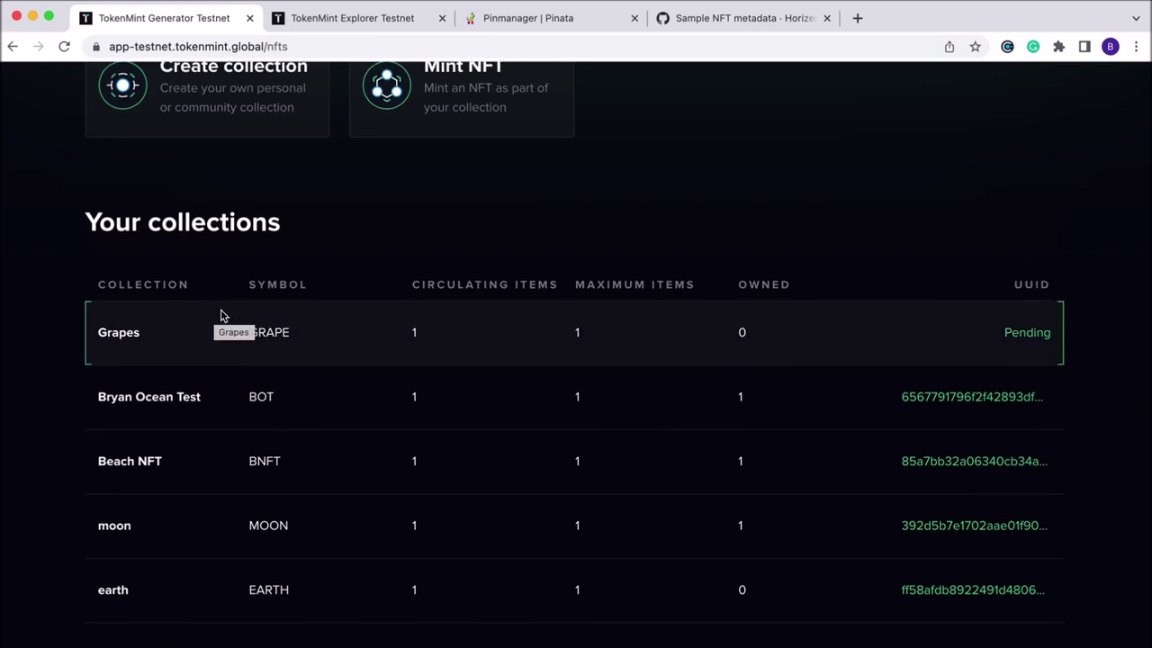
scroll(364, 304, up, 1)
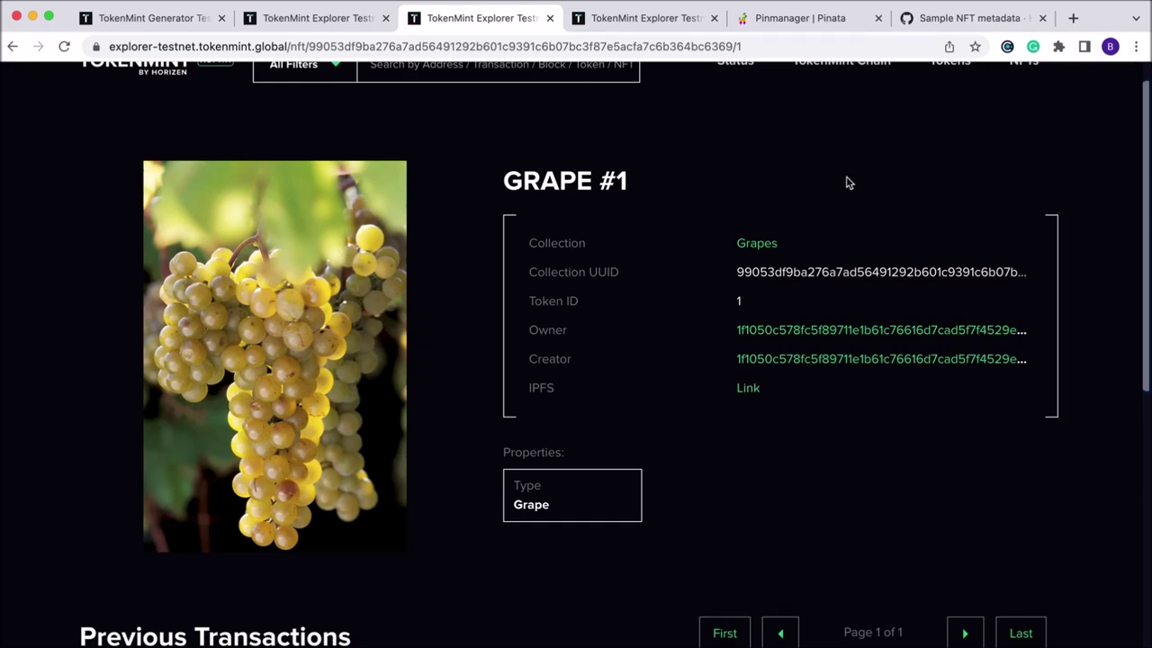
Open the test wallet's NFTs list in the Cobalt extension.
click(1007, 46)
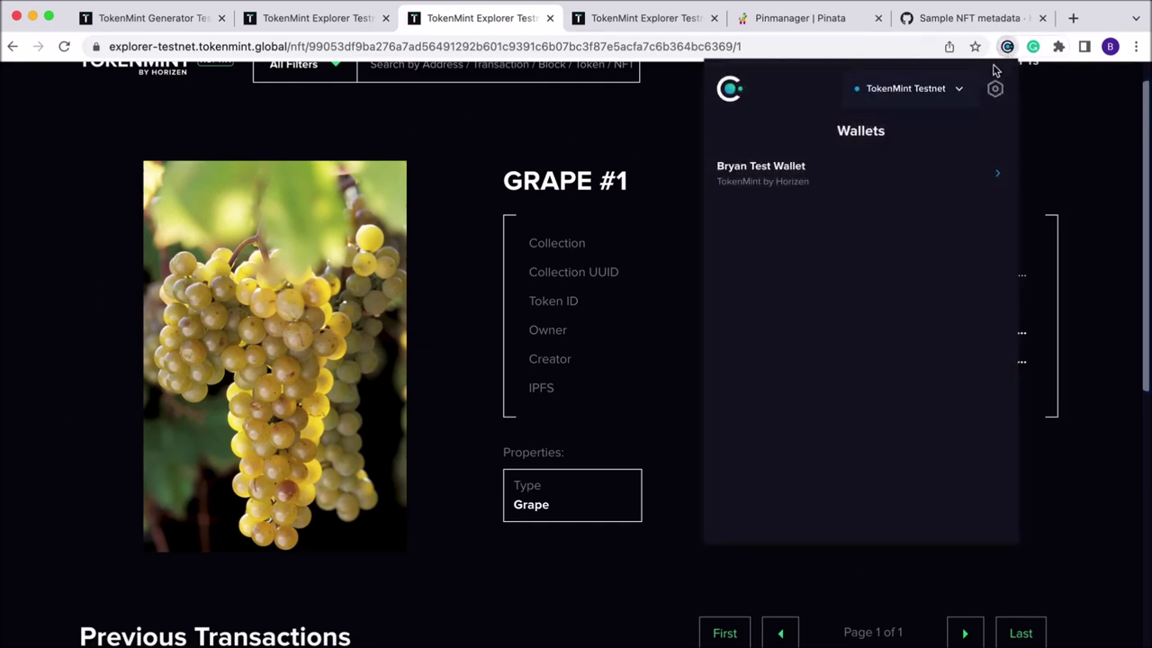
click(880, 187)
click(862, 234)
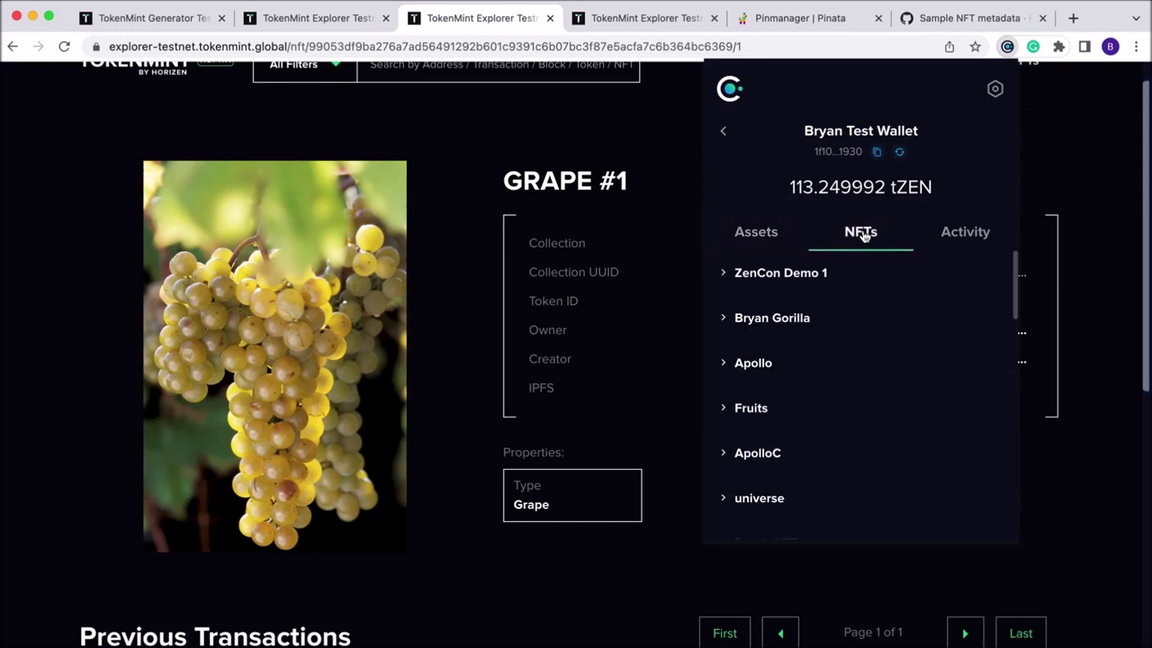
scroll(862, 384, down, 4)
scroll(862, 384, down, 4)
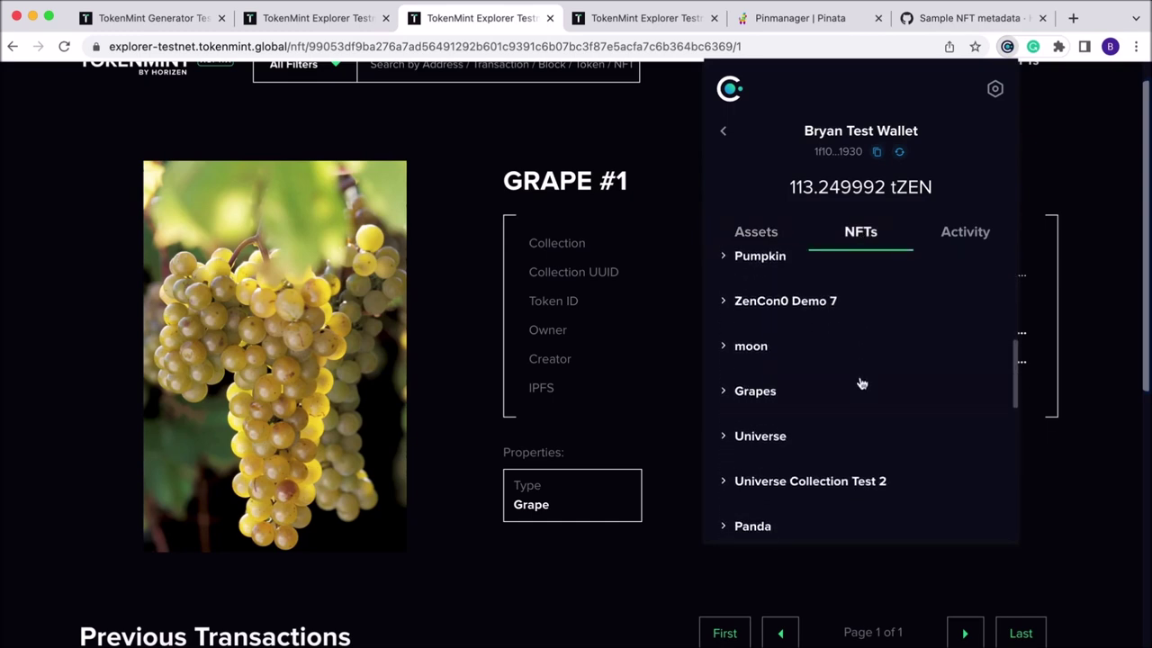
Expand Grapes and view GRAPE #1's details: token #1, Type Grape.
click(748, 371)
scroll(856, 363, down, 1)
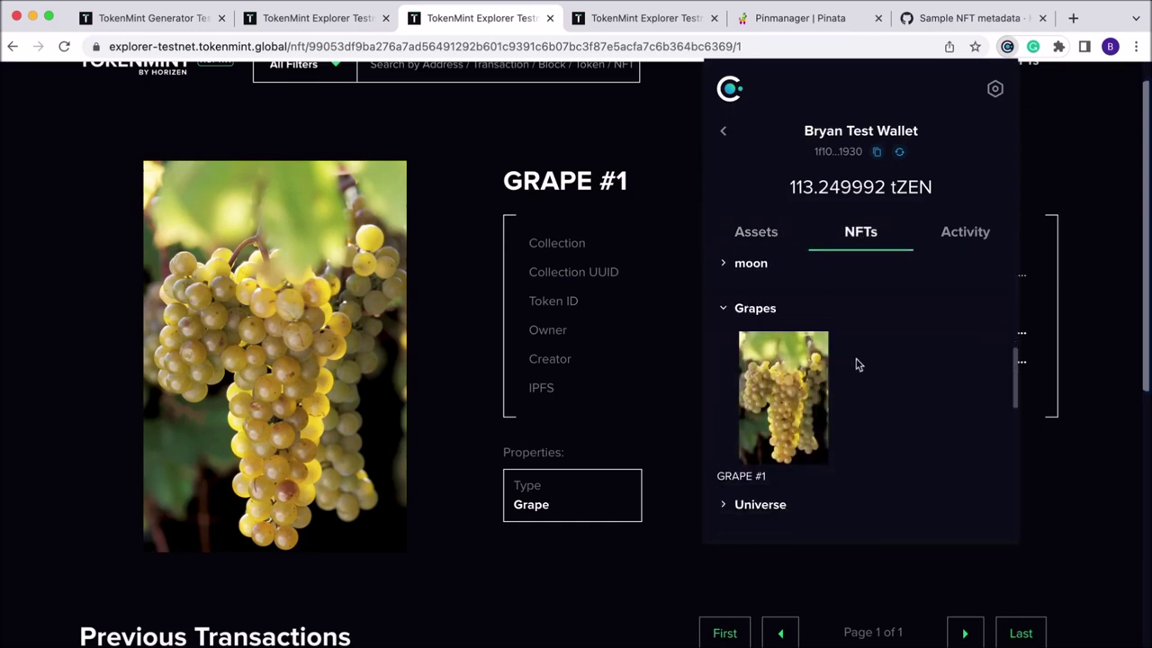
click(792, 405)
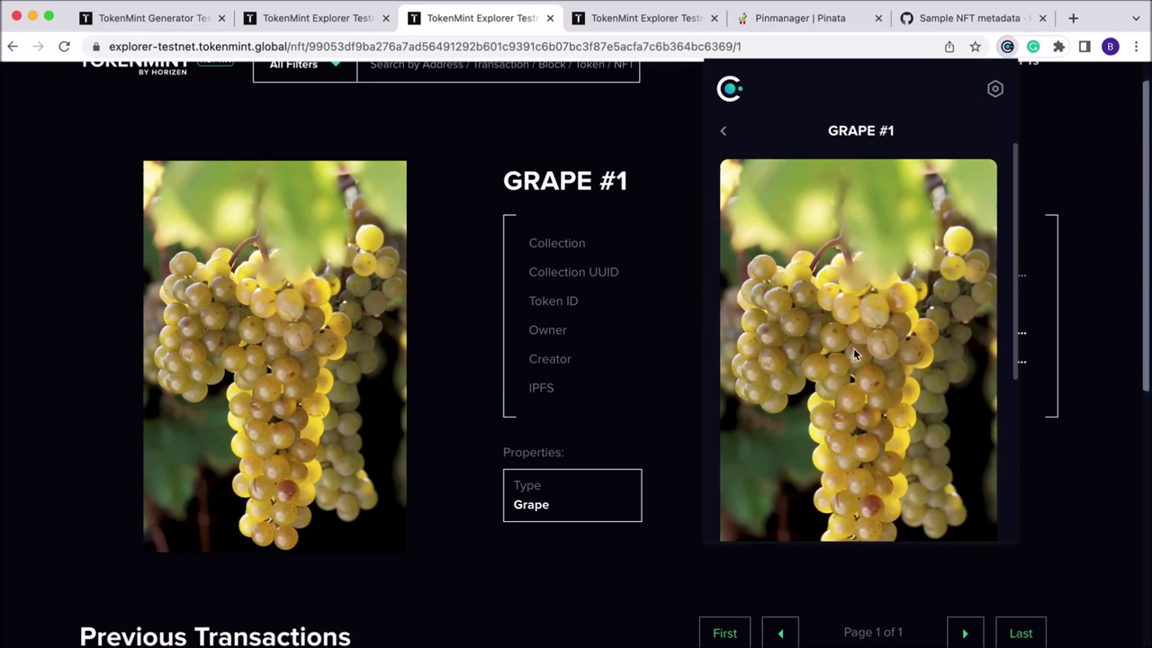
scroll(855, 354, down, 3)
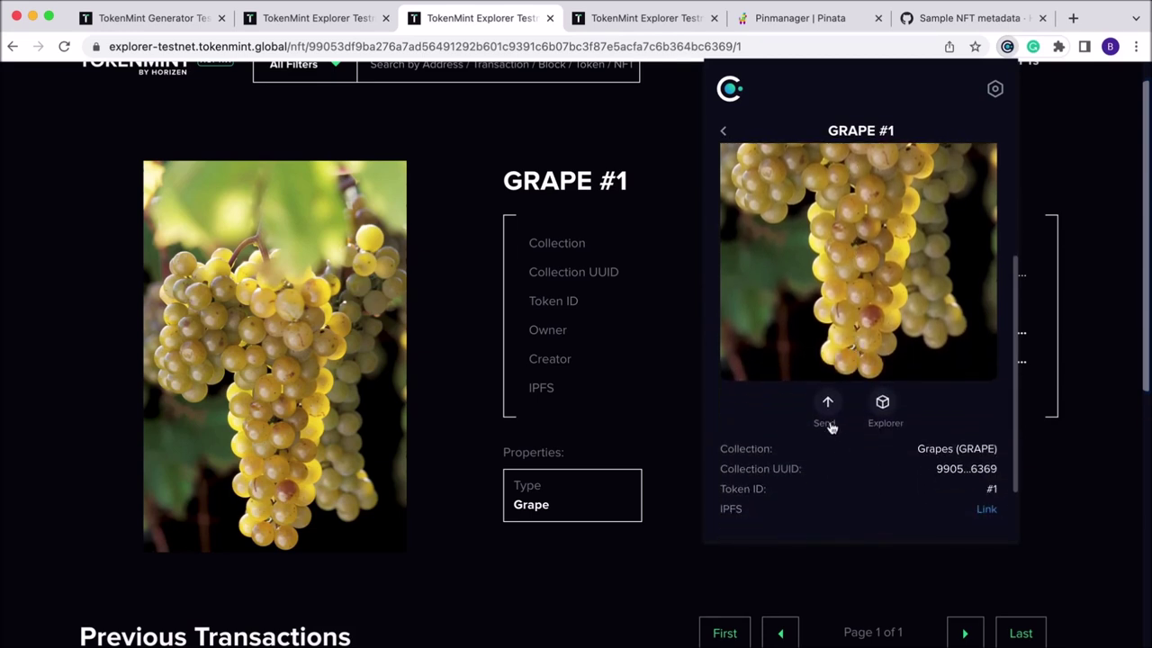
scroll(886, 423, down, 2)
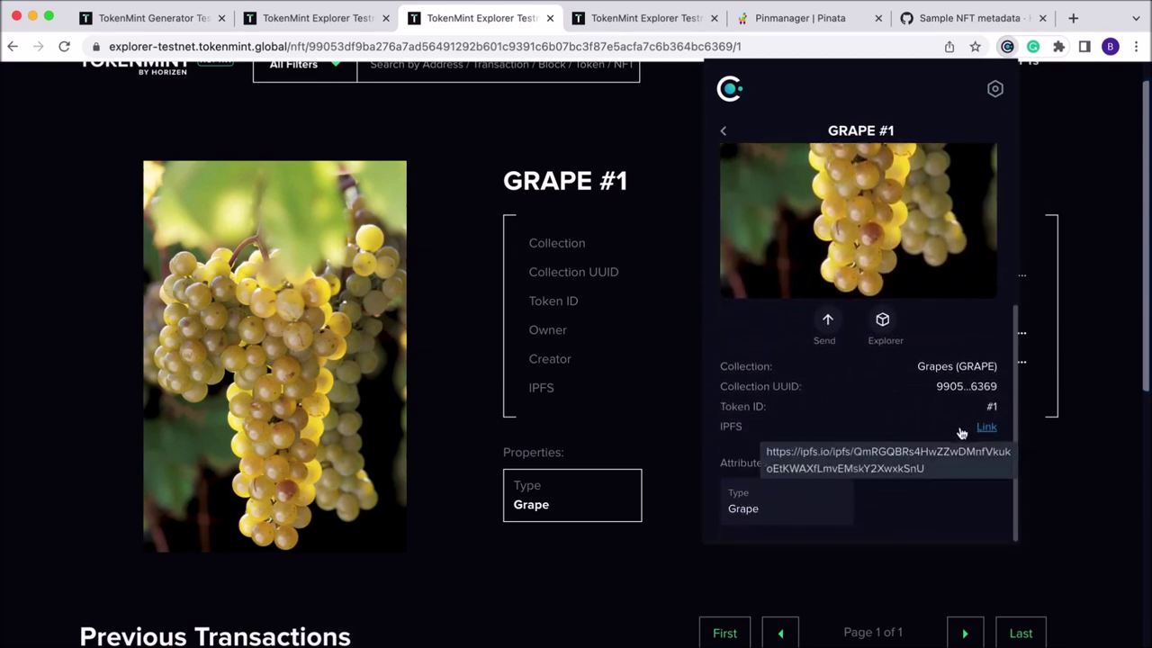